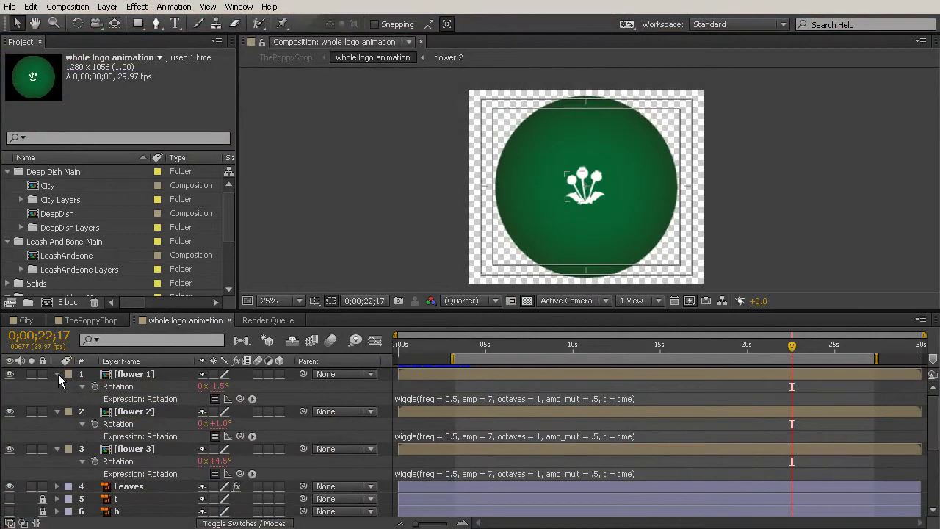
# - Collapse the expanded flower layers and lock flower 1, flower 2, flower 3 and Leaves
pyautogui.click(57, 387)
pyautogui.click(58, 399)
pyautogui.moveTo(44, 374); pyautogui.dragTo(43, 498)
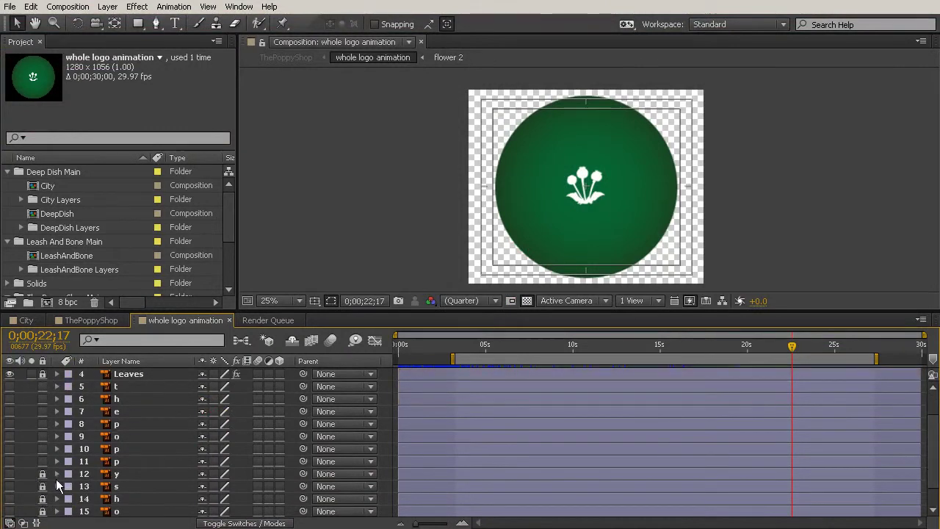
# - Unlock all the individual letter layers and turn on their visibility so the full logo text shows
pyautogui.click(42, 511)
pyautogui.scroll(-3, 50, 500)
pyautogui.moveTo(42, 485); pyautogui.dragTo(10, 357)
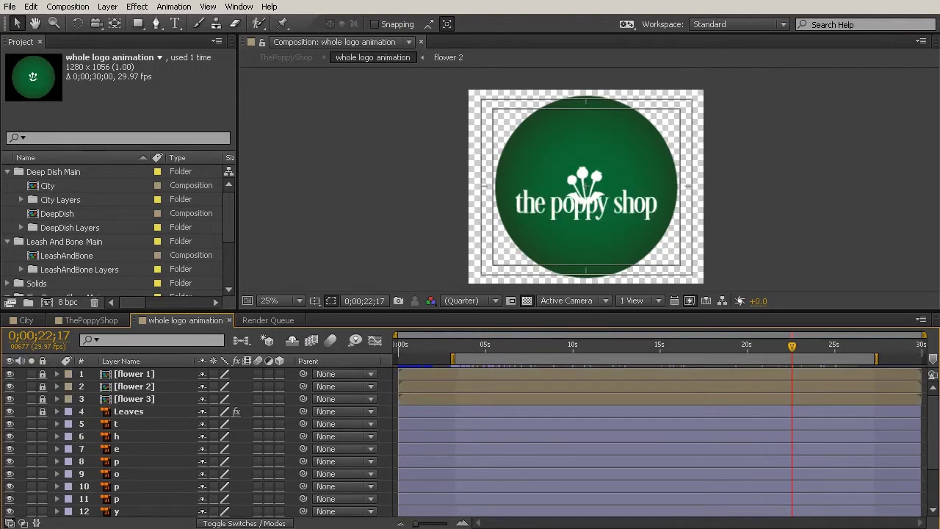
pyautogui.scroll(2, 706, 169)
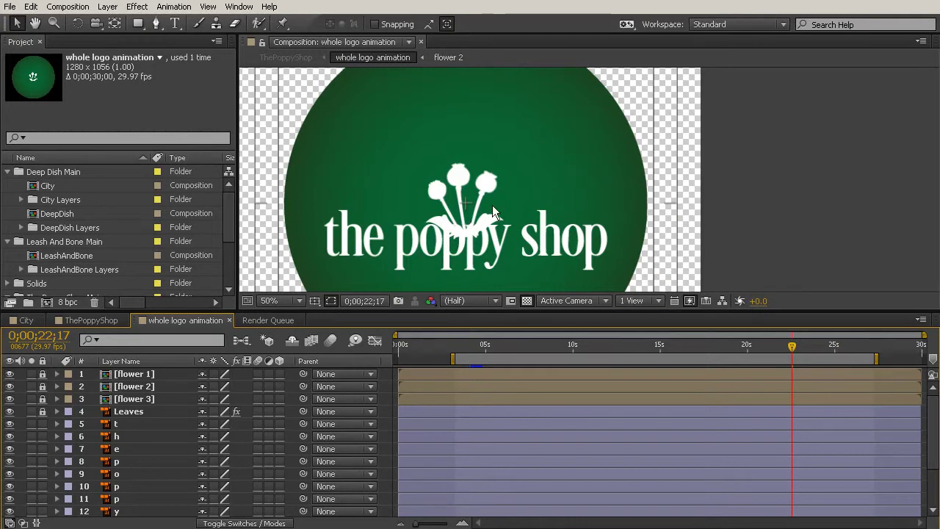
# - Move the current time to 0;00;04;00 and place composition marker 1 there
pyautogui.moveTo(462, 350)
pyautogui.mouseDown()
pyautogui.moveTo(481, 347)
pyautogui.moveTo(409, 348)
pyautogui.moveTo(457, 353)
pyautogui.moveTo(424, 353)
pyautogui.moveTo(468, 366)
pyautogui.mouseUp()
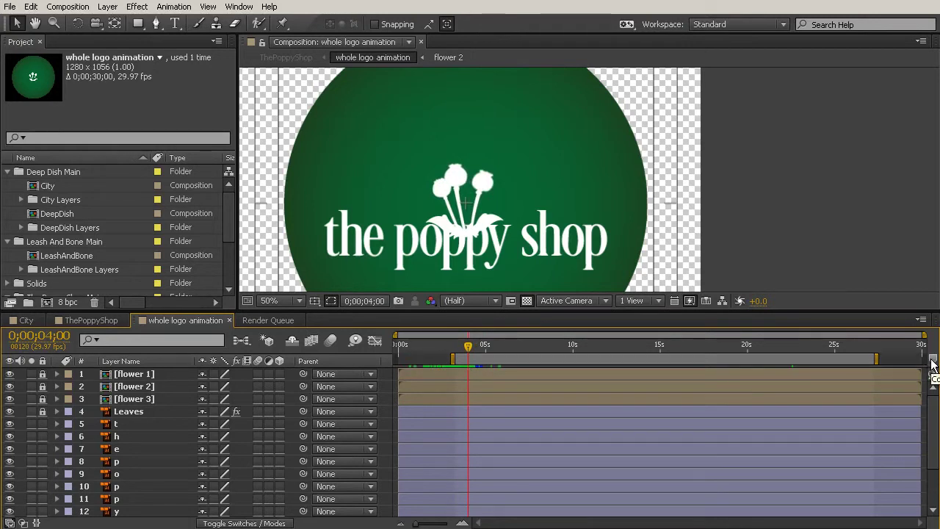
pyautogui.moveTo(931, 362); pyautogui.dragTo(555, 360)
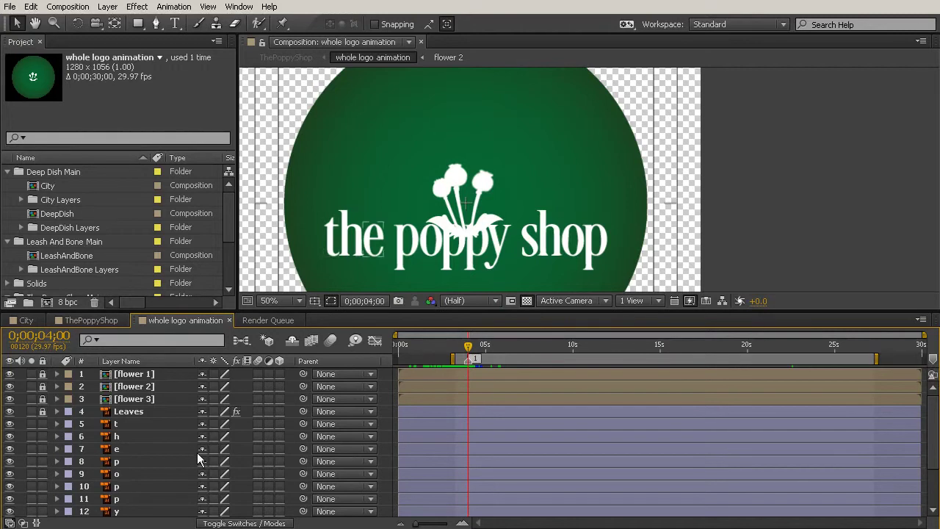
# - Shift all the letter layers, from t through the final p, so they start at the 4-second marker
pyautogui.click(114, 426)
pyautogui.scroll(-2, 118, 456)
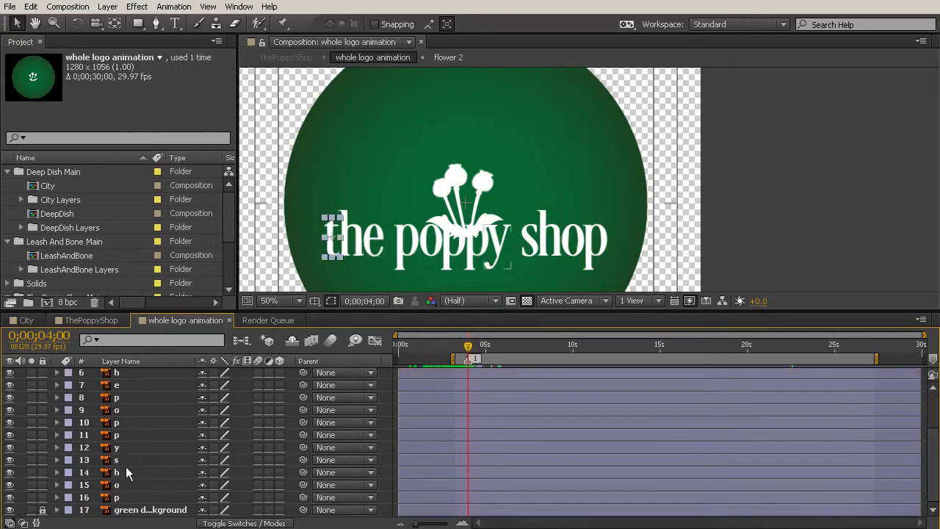
pyautogui.keyDown('shift'); pyautogui.click(127, 508); pyautogui.keyUp('shift')
pyautogui.moveTo(430, 435); pyautogui.dragTo(477, 451)
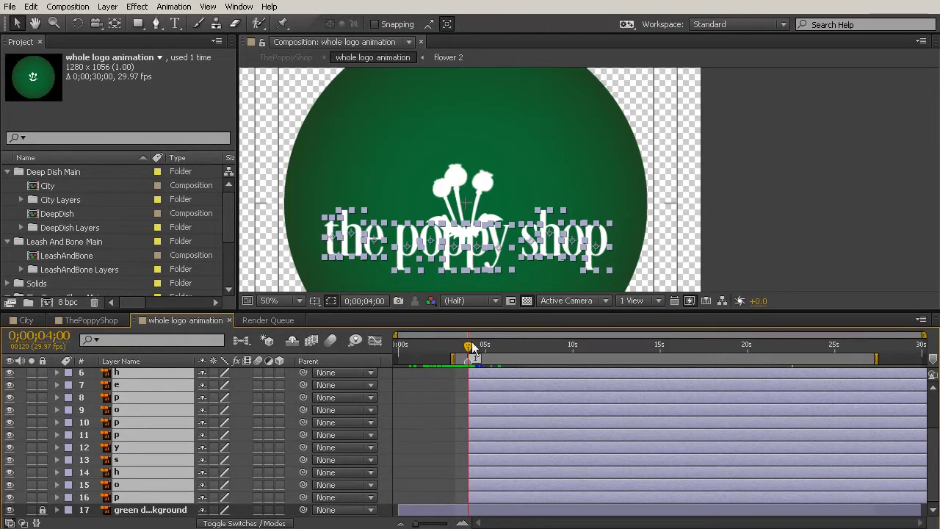
pyautogui.click(462, 490)
# - With the t layer selected, show the rulers and add a horizontal guide along the baseline of the logo text
pyautogui.scroll(3, 495, 473)
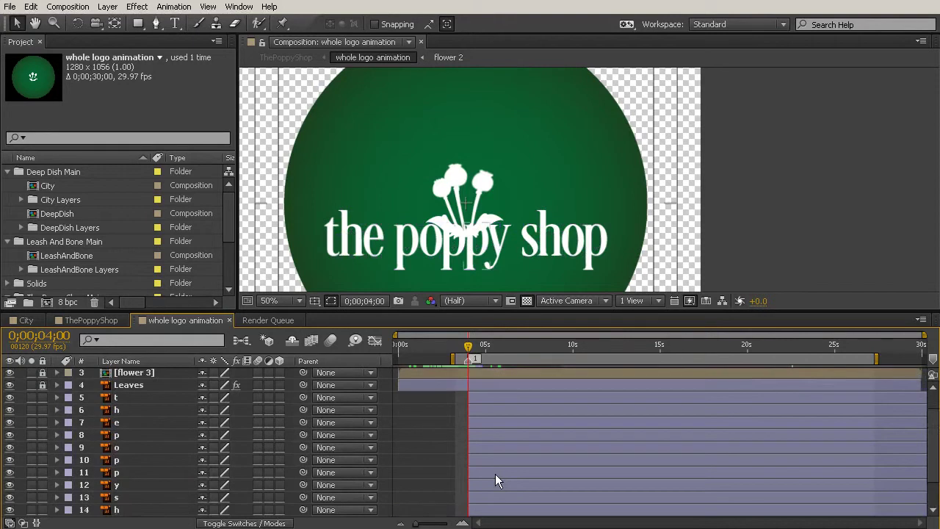
pyautogui.click(478, 435)
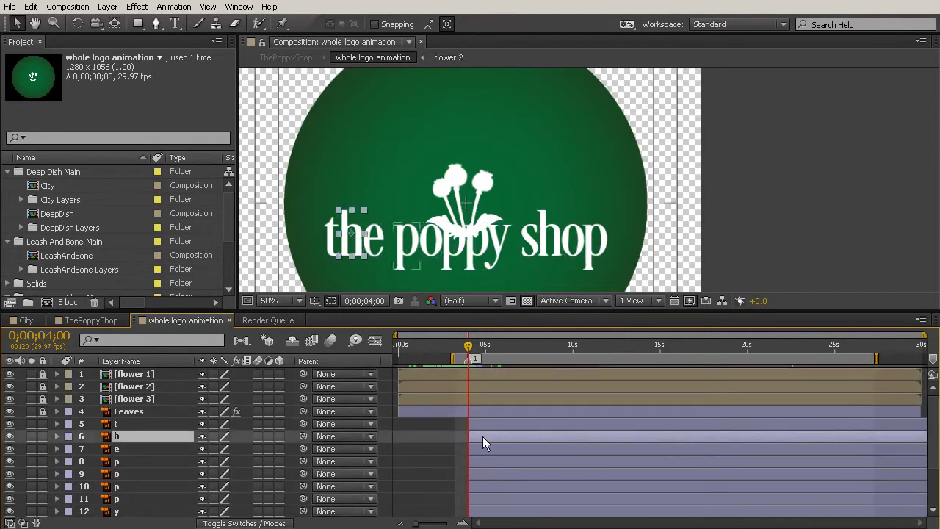
pyautogui.hotkey('ctrl', 'Up')
pyautogui.scroll(1, 346, 254)
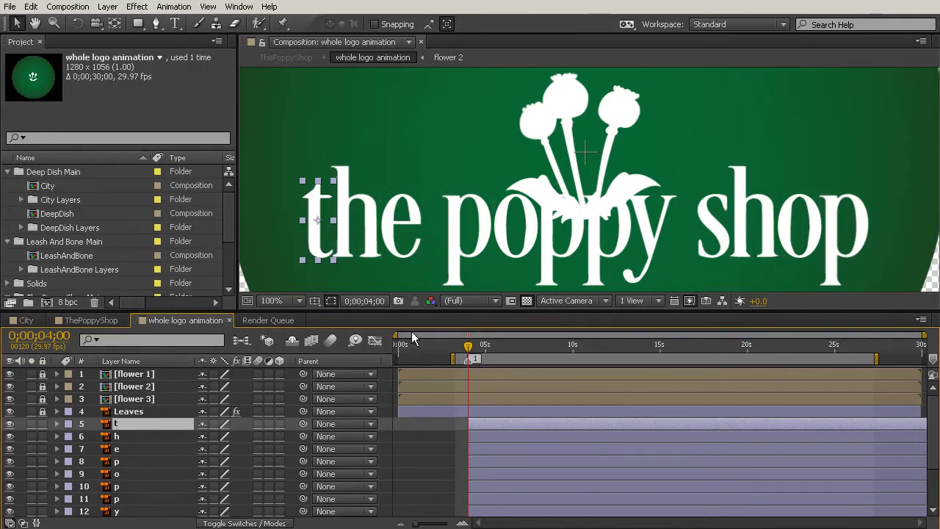
pyautogui.click(314, 301)
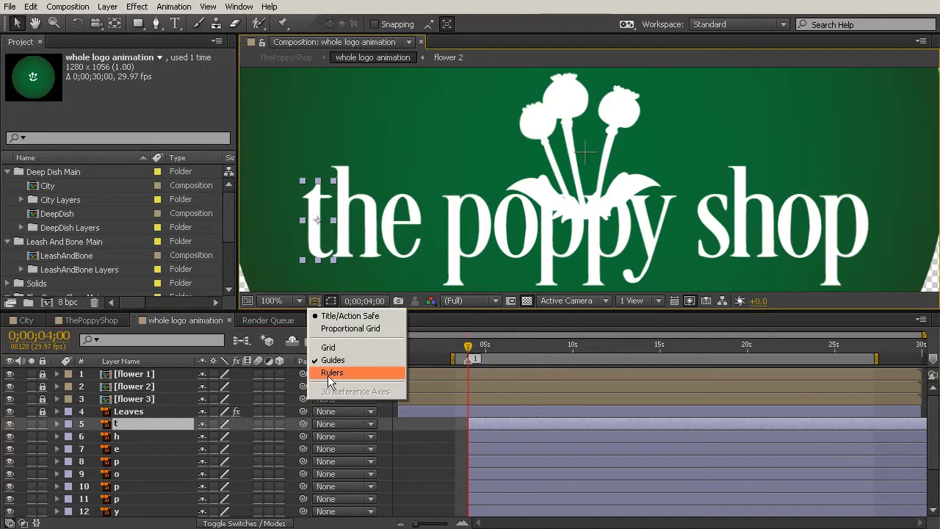
pyautogui.click(332, 372)
pyautogui.moveTo(502, 78); pyautogui.dragTo(525, 265)
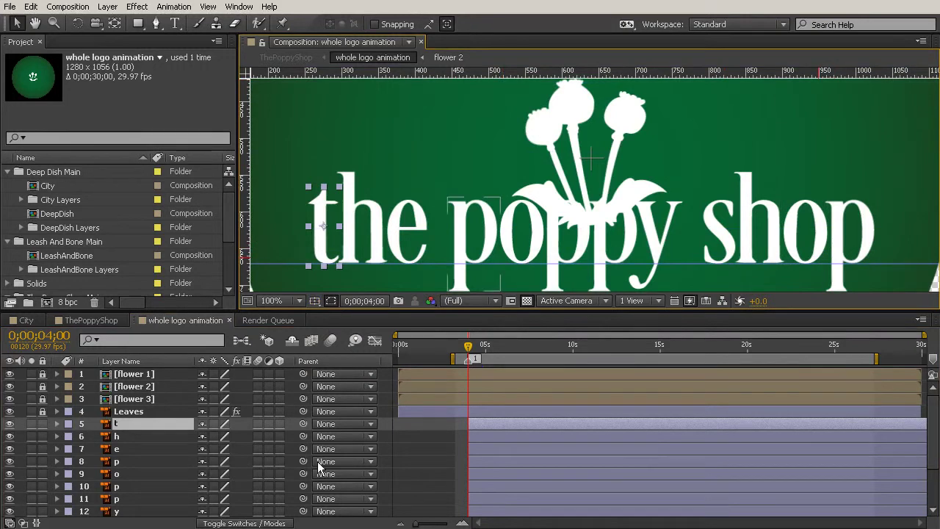
# - Move the anchor points of the t, h and e in "the" to the bottom centre of each letter at the baseline
pyautogui.scroll(2, 344, 279)
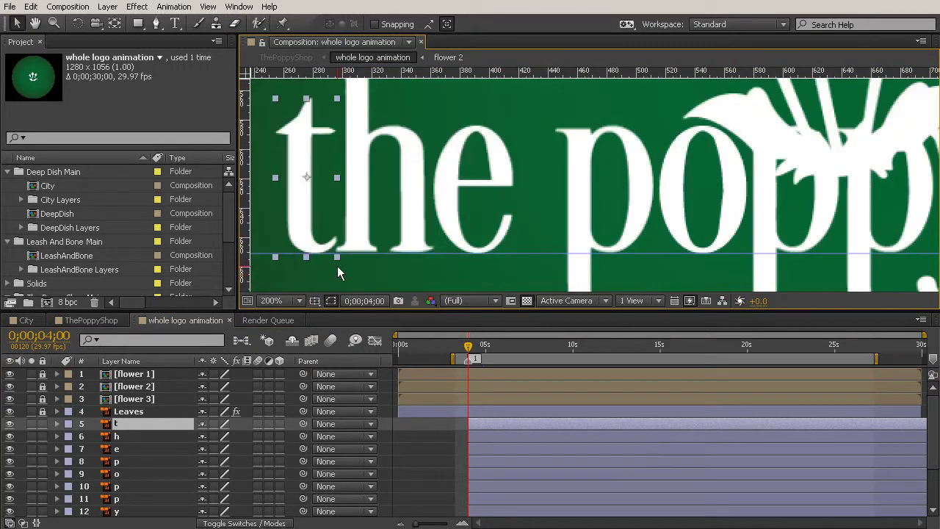
pyautogui.click(116, 25)
pyautogui.moveTo(306, 177); pyautogui.dragTo(306, 256)
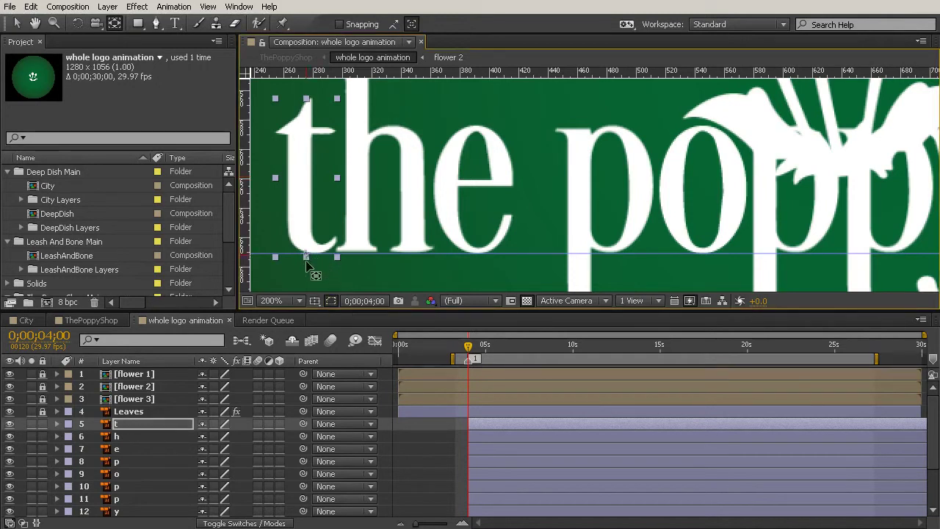
pyautogui.click(144, 436)
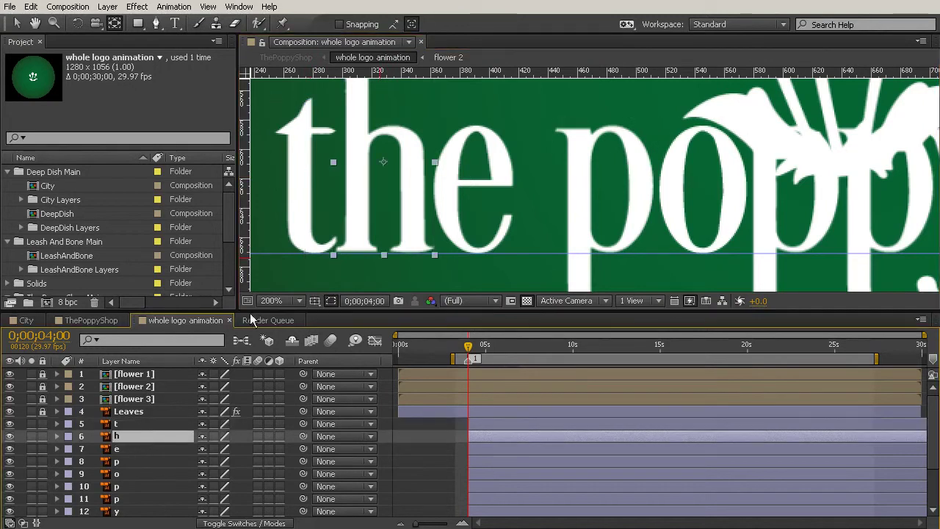
pyautogui.moveTo(383, 165); pyautogui.dragTo(381, 258)
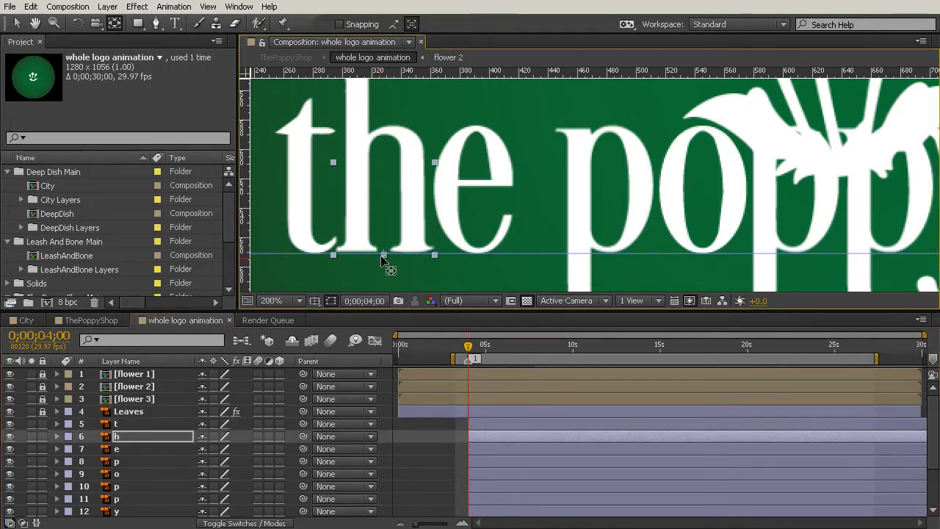
pyautogui.click(128, 449)
pyautogui.moveTo(473, 189); pyautogui.dragTo(473, 259)
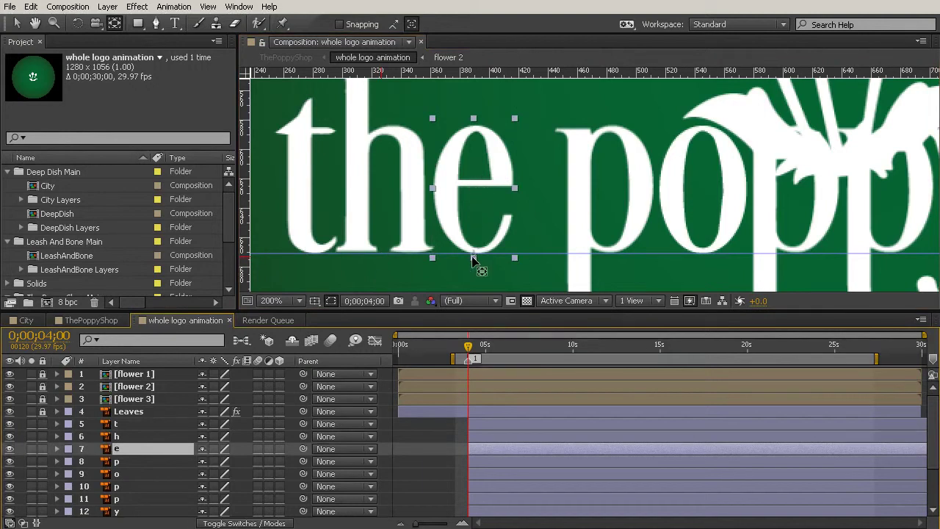
# - Add a second horizontal guide at the feet of the descenders and move the first p's anchor point to the foot of its stem
pyautogui.click(125, 462)
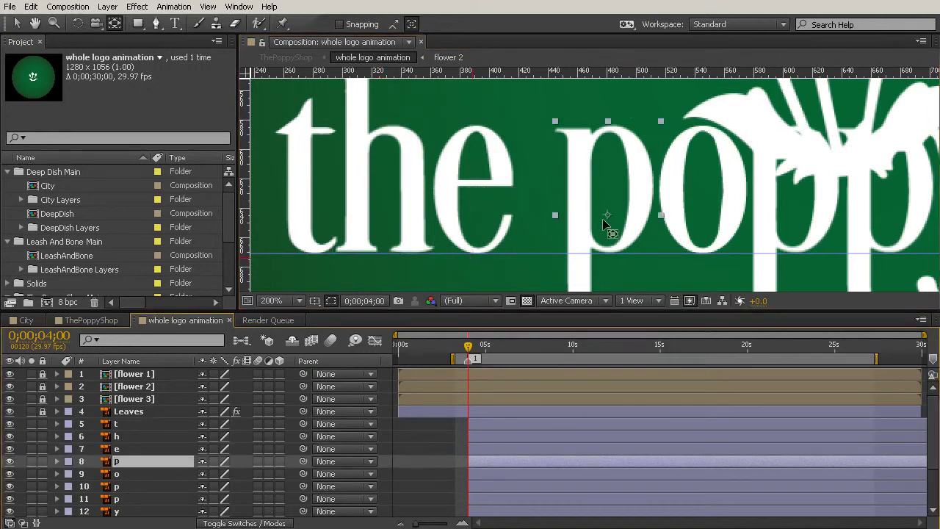
pyautogui.moveTo(609, 214); pyautogui.dragTo(609, 254)
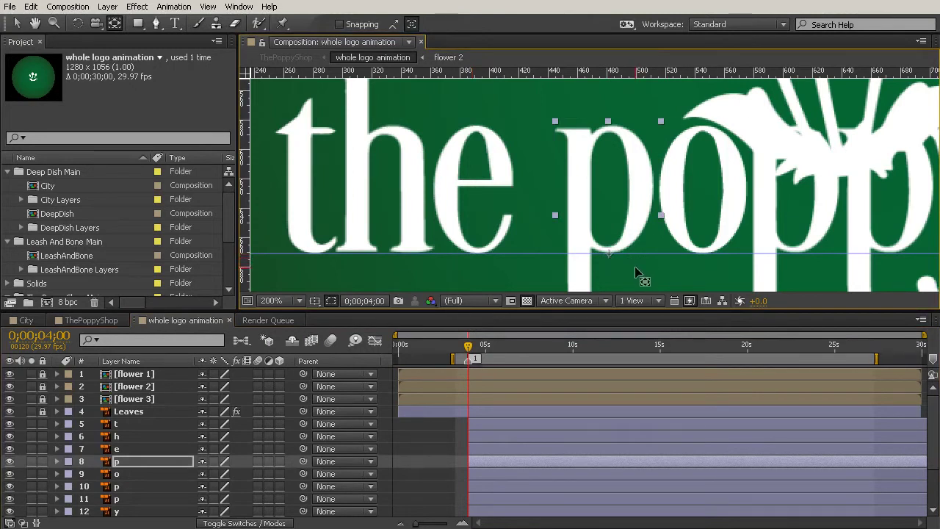
pyautogui.scroll(-2, 667, 234)
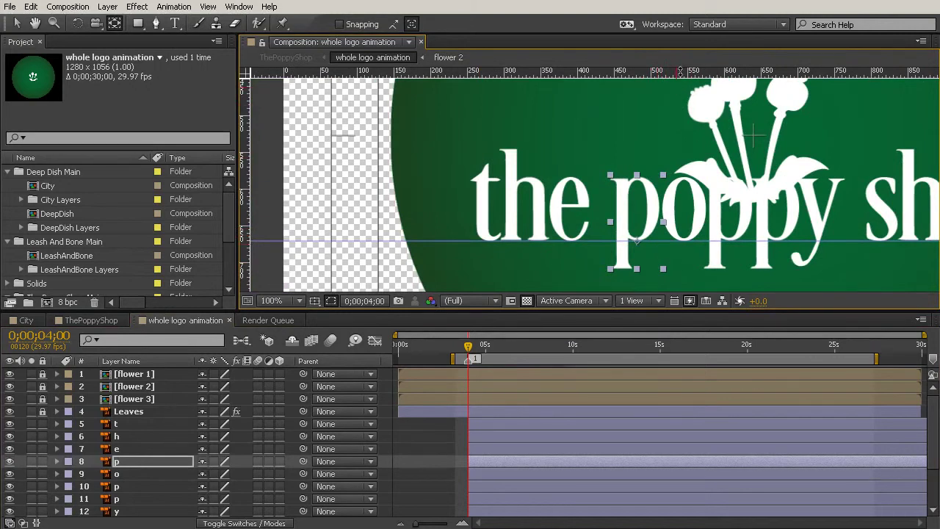
pyautogui.moveTo(679, 73); pyautogui.dragTo(694, 266)
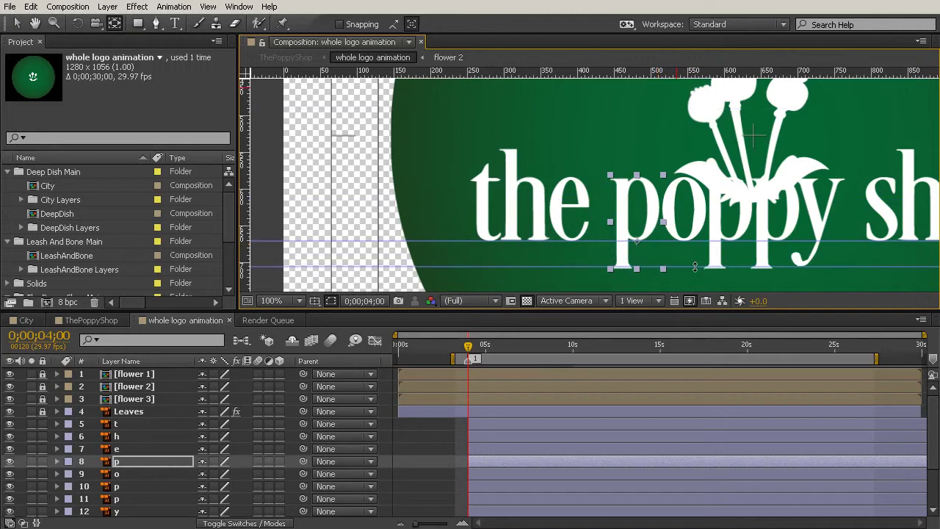
pyautogui.moveTo(821, 260); pyautogui.dragTo(699, 215)
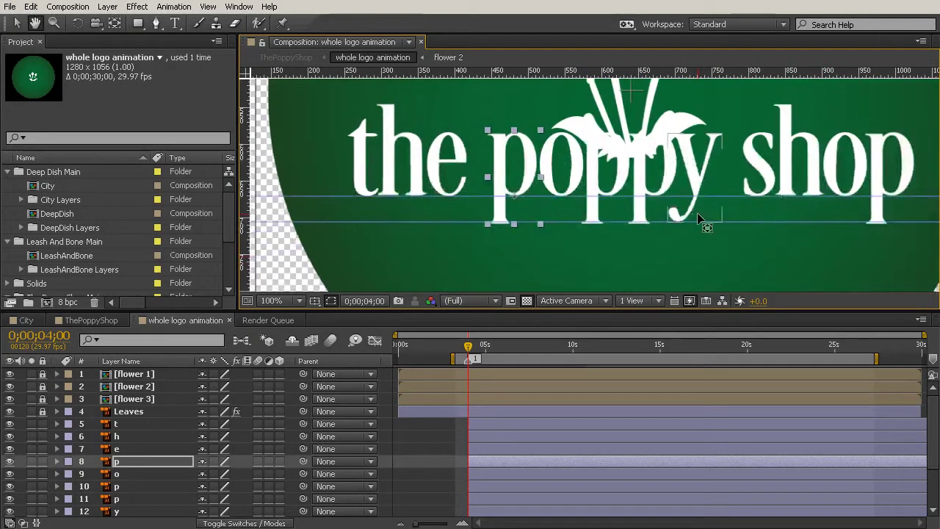
pyautogui.scroll(2, 550, 237)
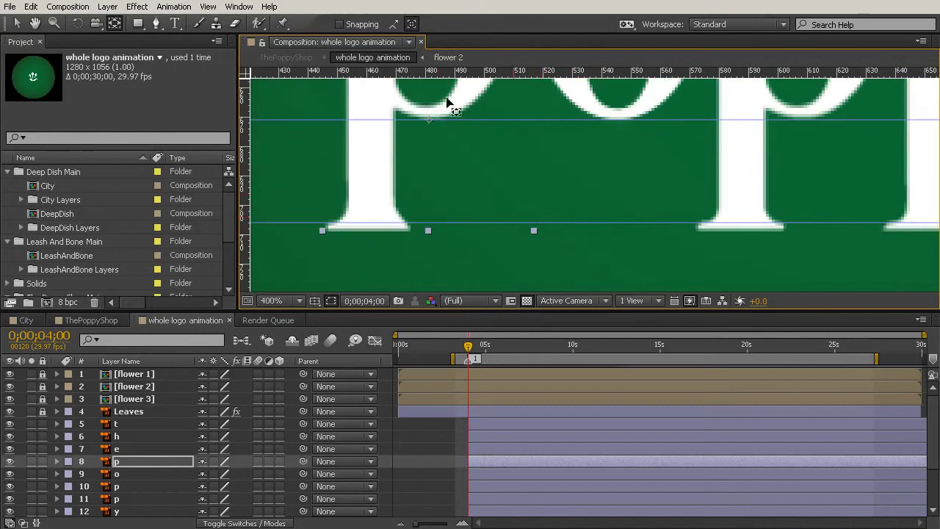
pyautogui.moveTo(430, 119); pyautogui.dragTo(451, 118)
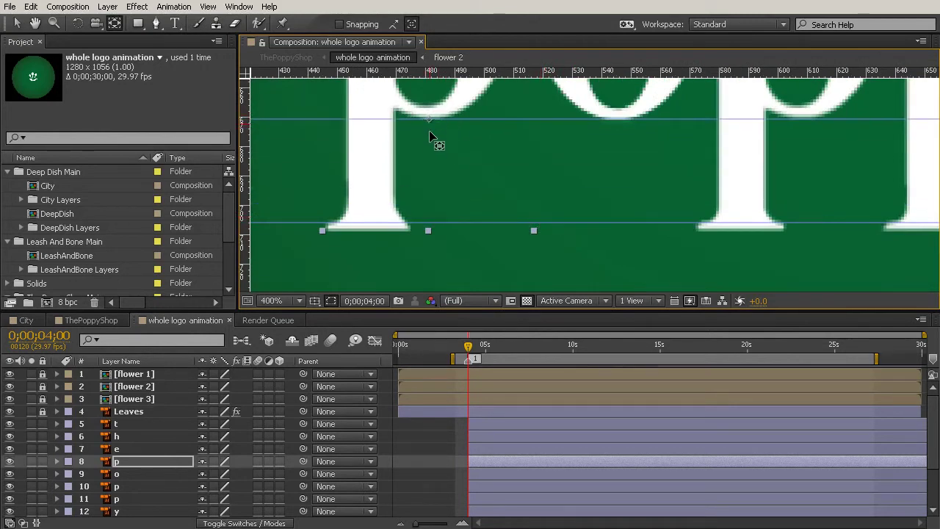
pyautogui.moveTo(399, 160); pyautogui.dragTo(369, 226)
# - Move the anchor point of the o in "poppy" down to the baseline guide and the second p's to the foot of its stem
pyautogui.scroll(-1, 536, 163)
pyautogui.press('space')
pyautogui.moveTo(627, 138); pyautogui.dragTo(572, 168)
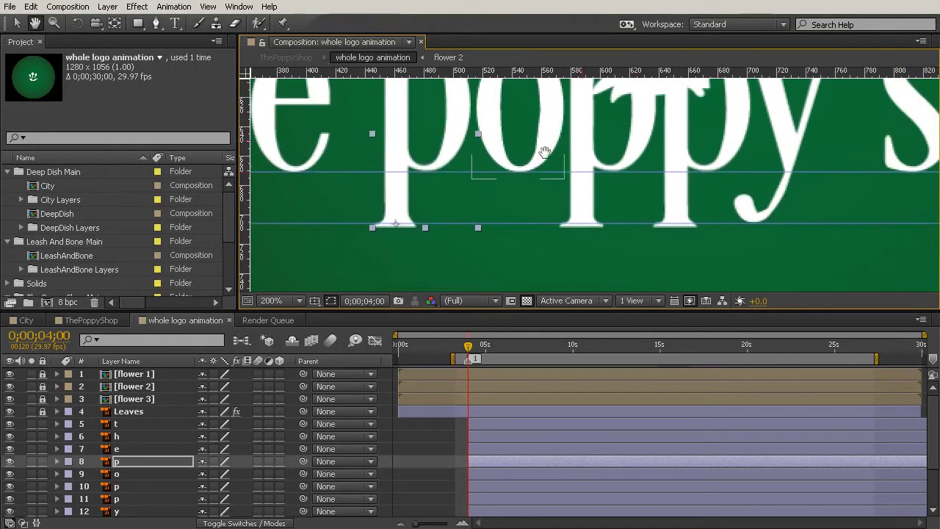
pyautogui.click(143, 474)
pyautogui.moveTo(524, 119); pyautogui.dragTo(524, 187)
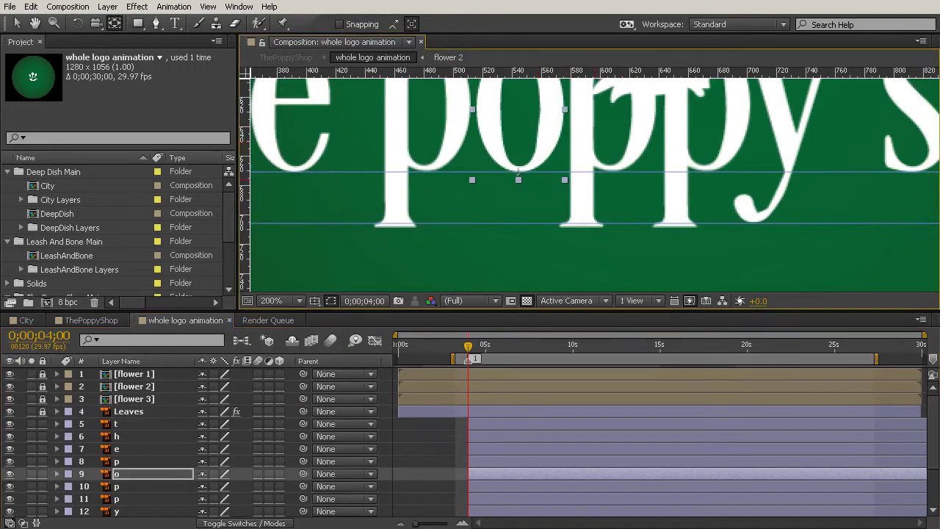
pyautogui.click(122, 488)
pyautogui.moveTo(610, 134); pyautogui.dragTo(577, 227)
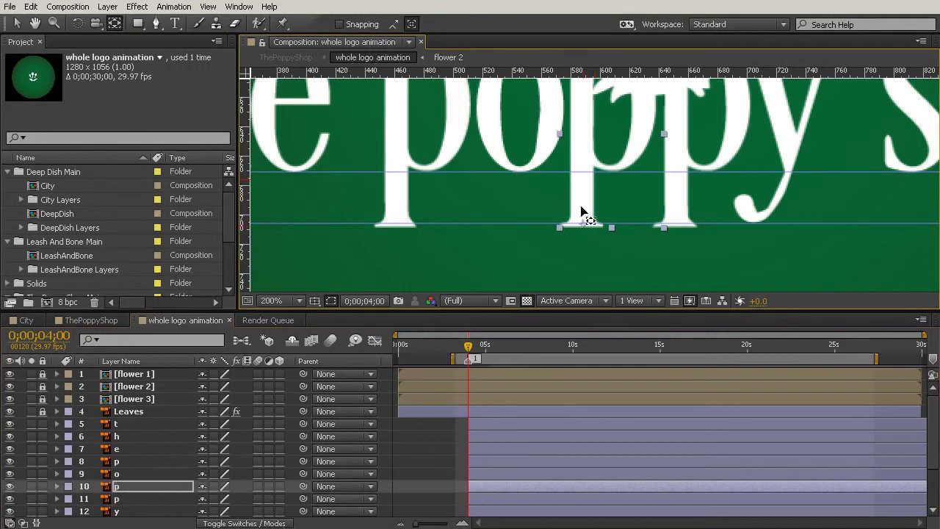
# - Move the anchor points of the third p and the y in "poppy" to the bottom of their descenders at the lower guide
pyautogui.click(132, 501)
pyautogui.moveTo(703, 135); pyautogui.dragTo(674, 226)
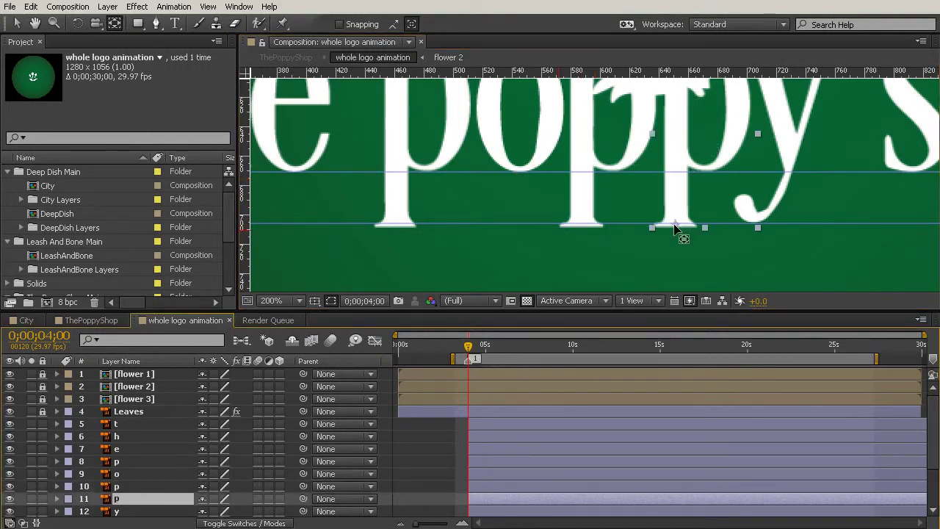
pyautogui.click(116, 511)
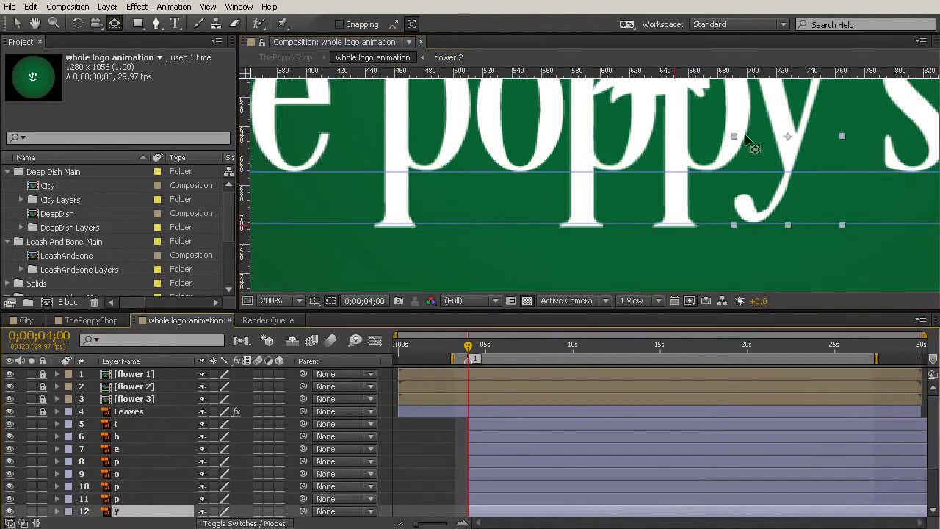
pyautogui.moveTo(787, 137); pyautogui.dragTo(757, 234)
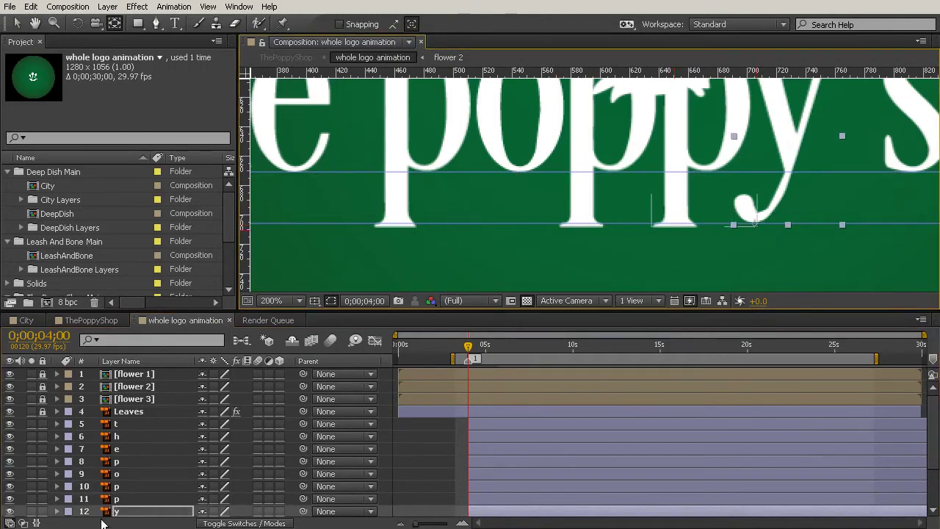
# - Move the anchor points of the s, h and o in "shop" to the bottom centre of each letter on the baseline guide
pyautogui.scroll(-1, 154, 469)
pyautogui.click(132, 499)
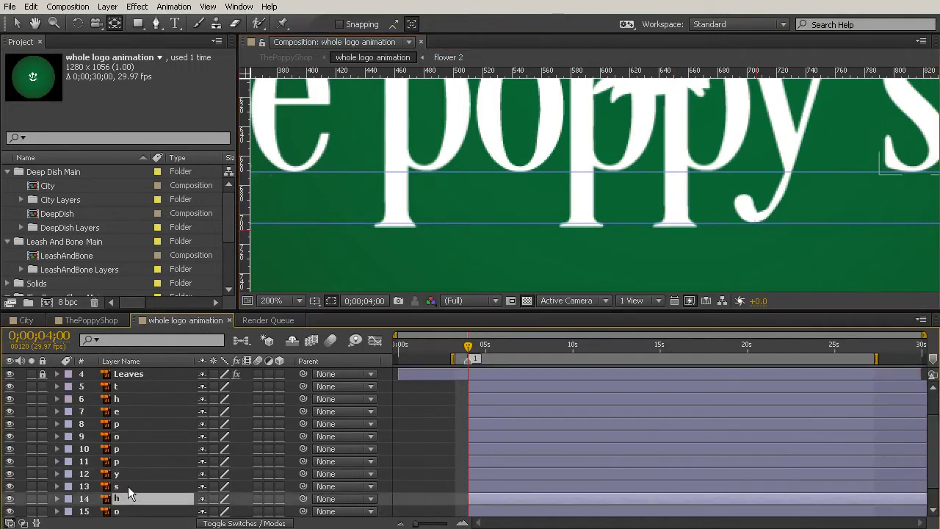
pyautogui.click(132, 487)
pyautogui.moveTo(731, 153); pyautogui.dragTo(577, 147)
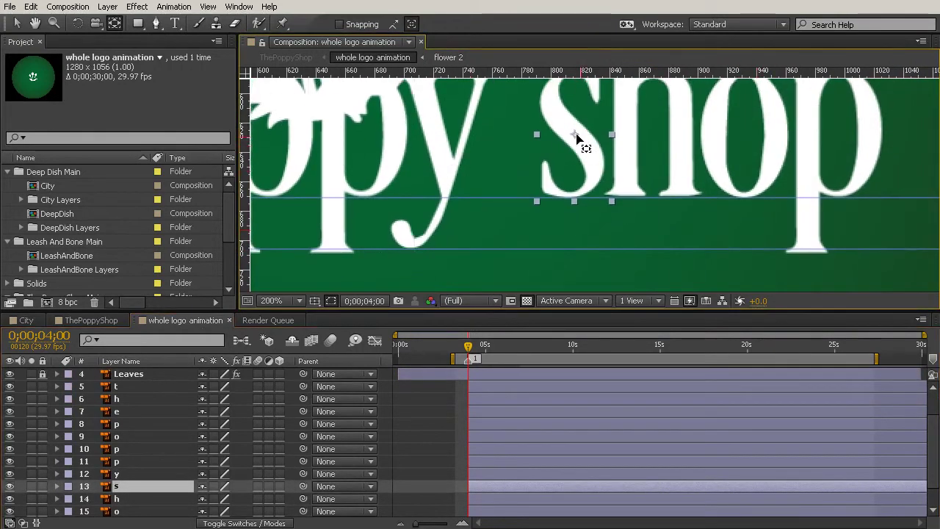
pyautogui.click(139, 499)
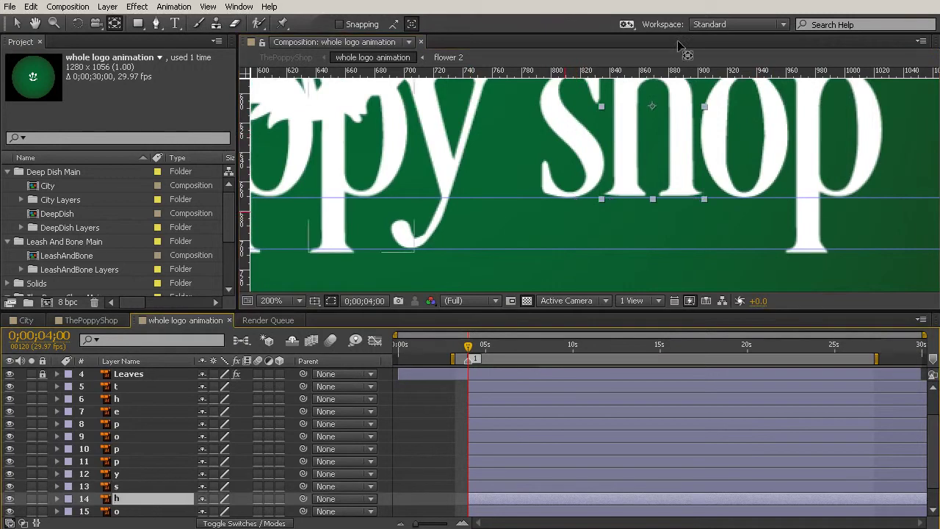
pyautogui.moveTo(651, 106); pyautogui.dragTo(652, 199)
pyautogui.click(129, 511)
pyautogui.moveTo(745, 168); pyautogui.dragTo(744, 197)
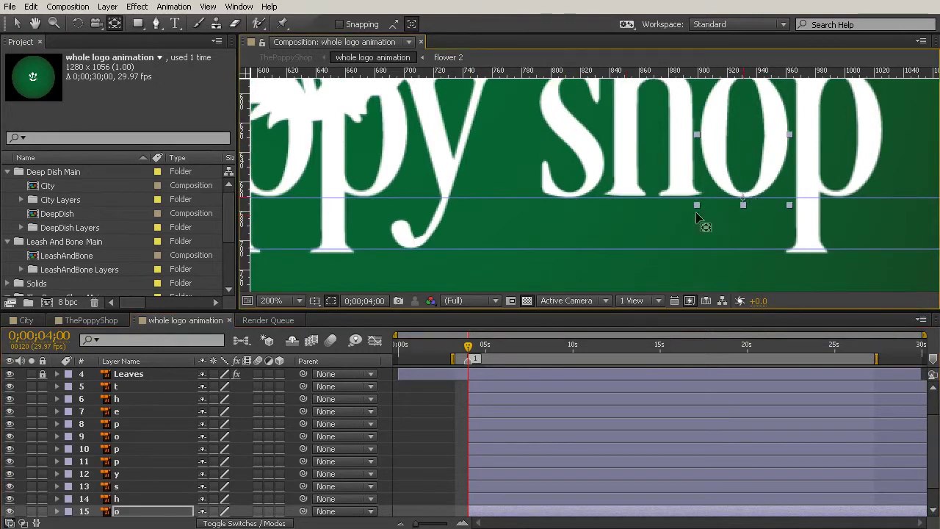
# - Move the anchor point of the last p in "shop" to the foot of its stem on the lower guide
pyautogui.scroll(-2, 129, 498)
pyautogui.moveTo(835, 160); pyautogui.dragTo(808, 250)
pyautogui.moveTo(354, 166); pyautogui.dragTo(533, 188)
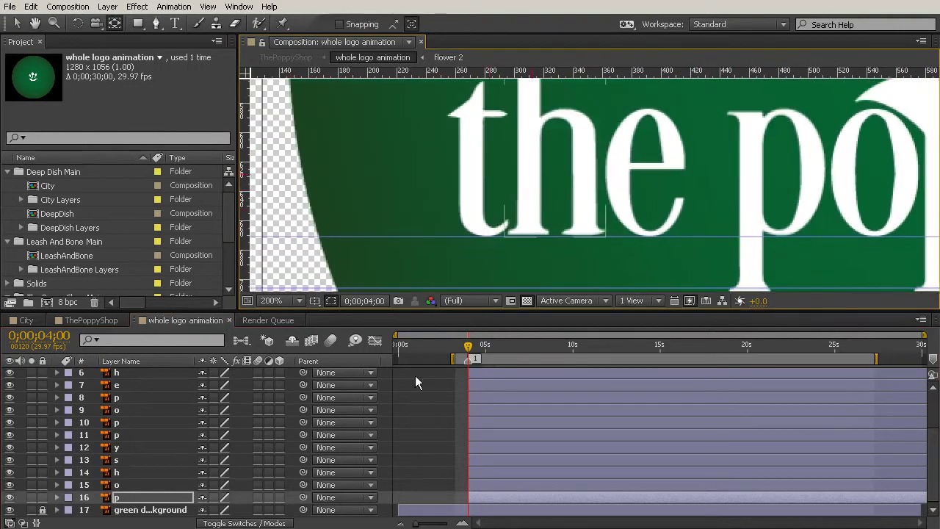
# - Reveal the Scale and Position properties of the t layer, the first letter of "the"
pyautogui.scroll(3, 453, 434)
pyautogui.click(476, 395)
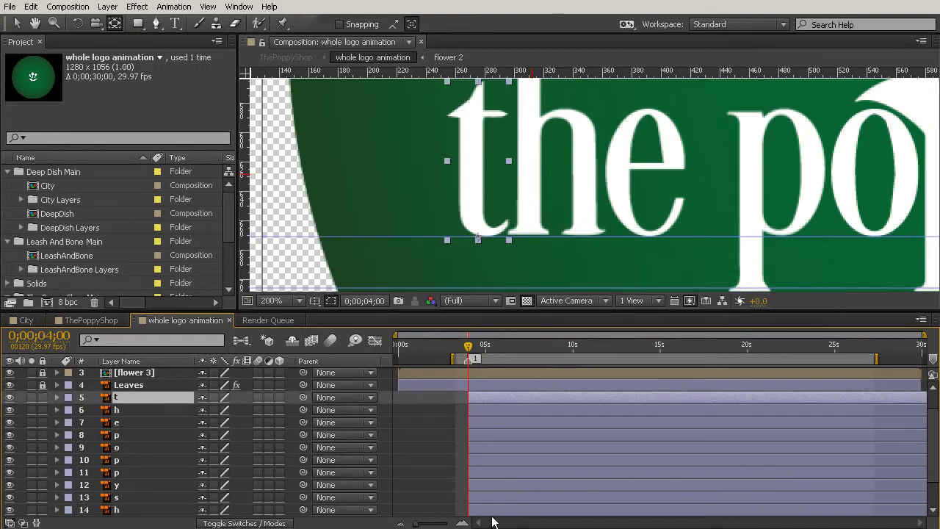
pyautogui.press('s')
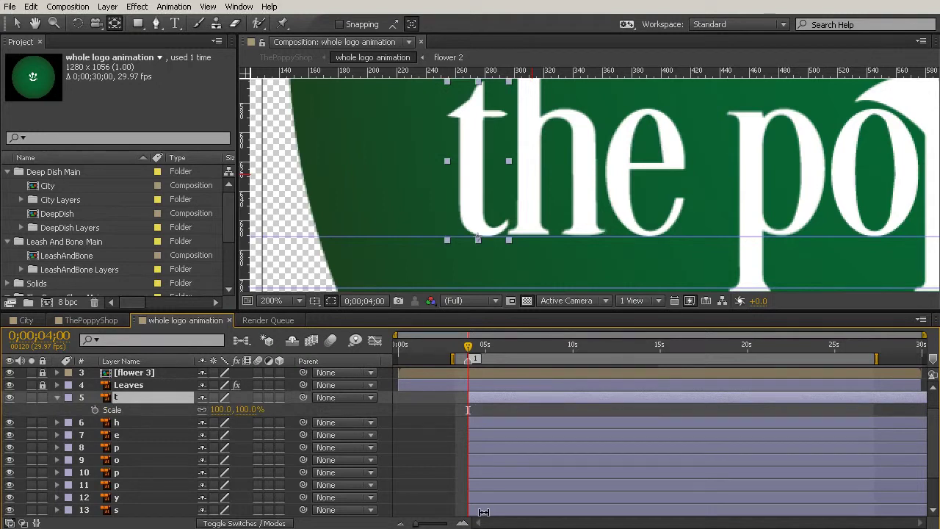
pyautogui.hotkey('shift', 'p')
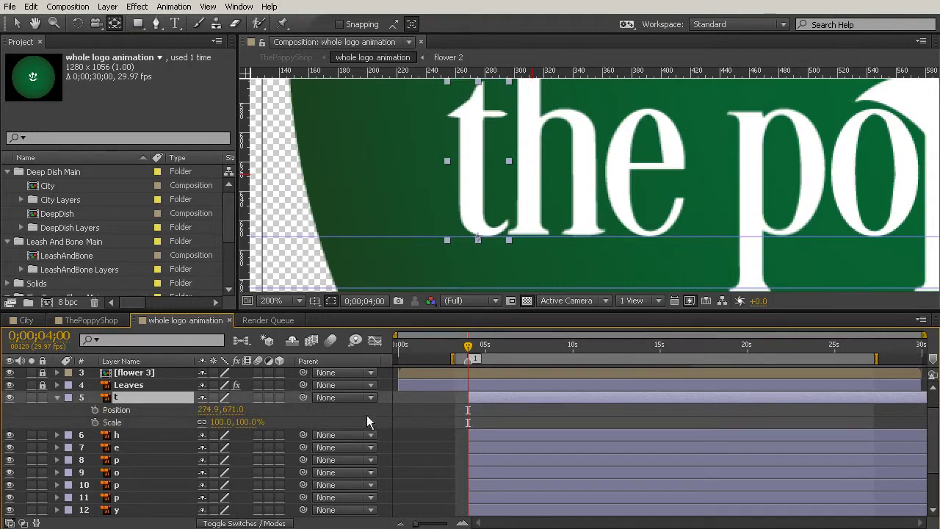
# - Keyframe the t's scale to grow from 0% at 0;00;04;00 to 100% at about 6 seconds
pyautogui.click(94, 422)
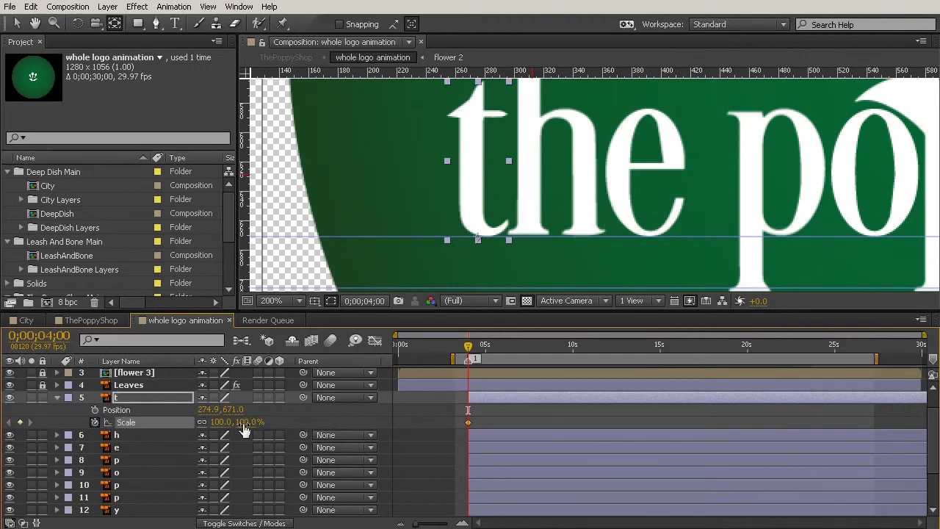
pyautogui.moveTo(468, 422); pyautogui.dragTo(504, 422)
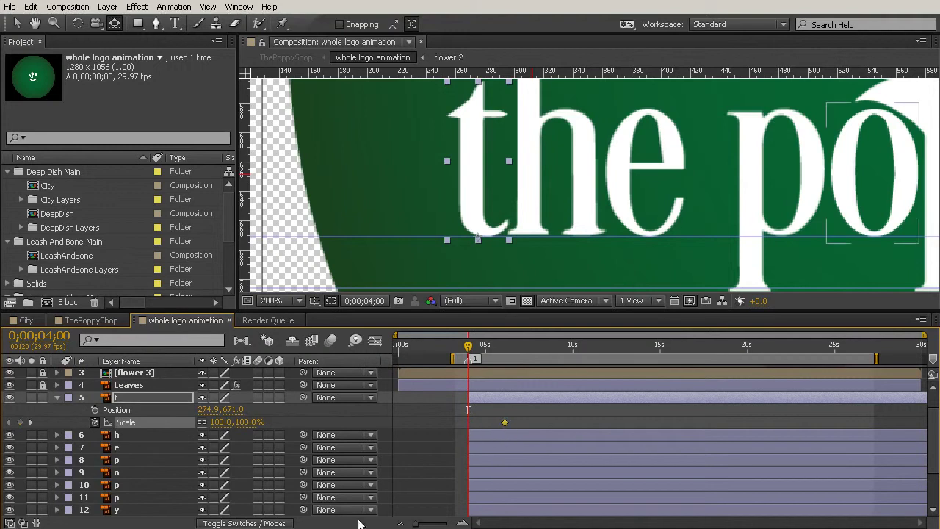
pyautogui.click(220, 422)
pyautogui.write('0')
pyautogui.click(462, 351)
pyautogui.moveTo(461, 349); pyautogui.dragTo(464, 429)
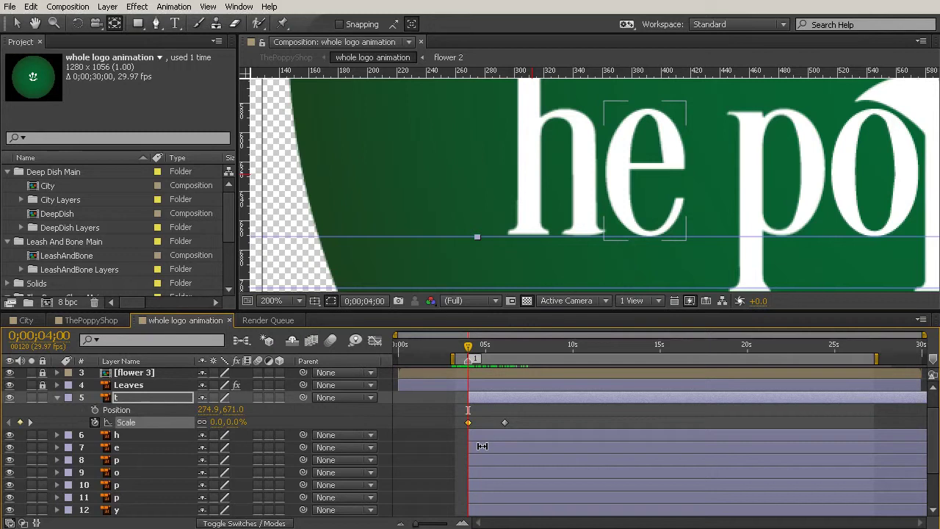
# - Shorten the t's growth by moving its 100% scale keyframe to 0;00;04;12
pyautogui.hotkey('shift', 'pagedown')
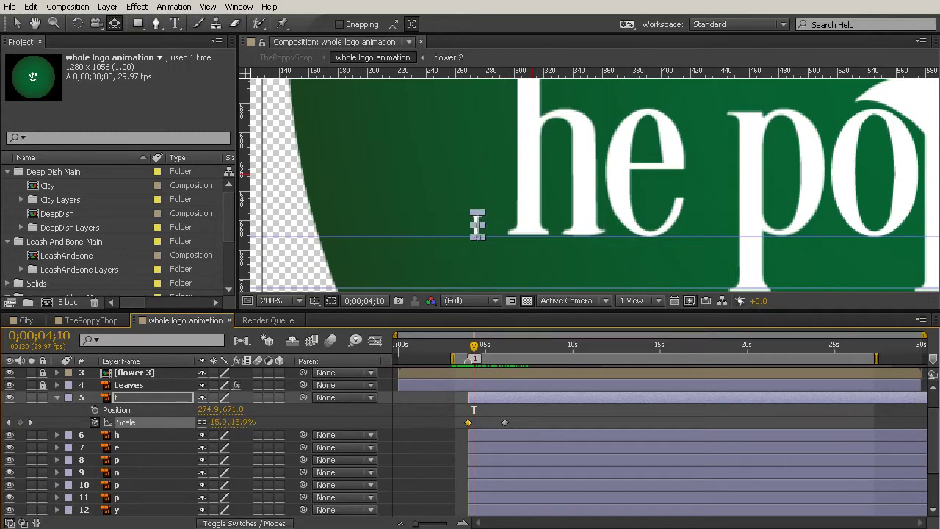
pyautogui.moveTo(415, 525); pyautogui.dragTo(440, 526)
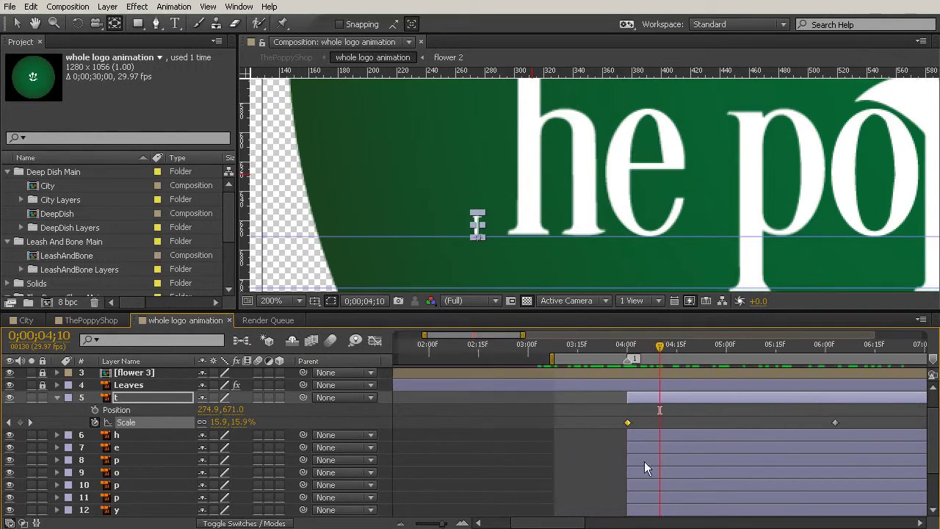
pyautogui.moveTo(836, 423); pyautogui.dragTo(653, 432)
pyautogui.moveTo(616, 351); pyautogui.dragTo(653, 347)
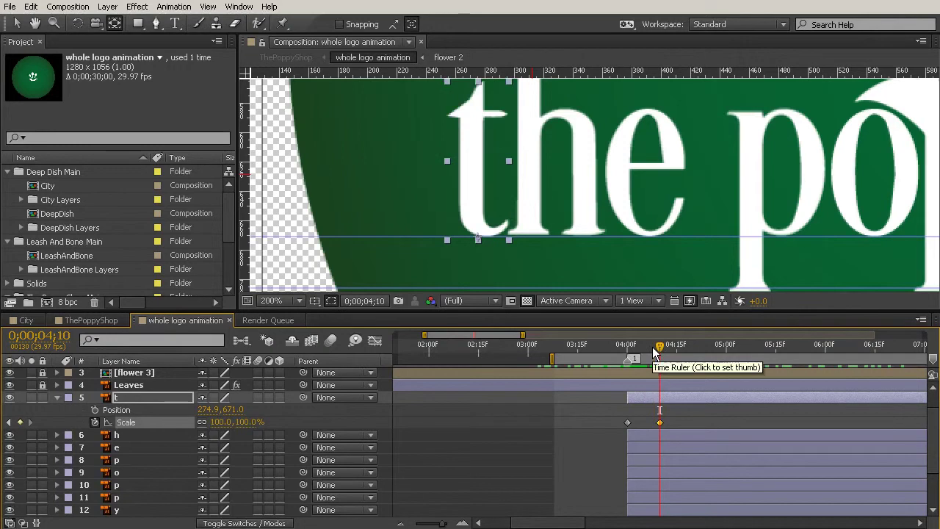
pyautogui.press('pagedown')
pyautogui.press('pagedown')
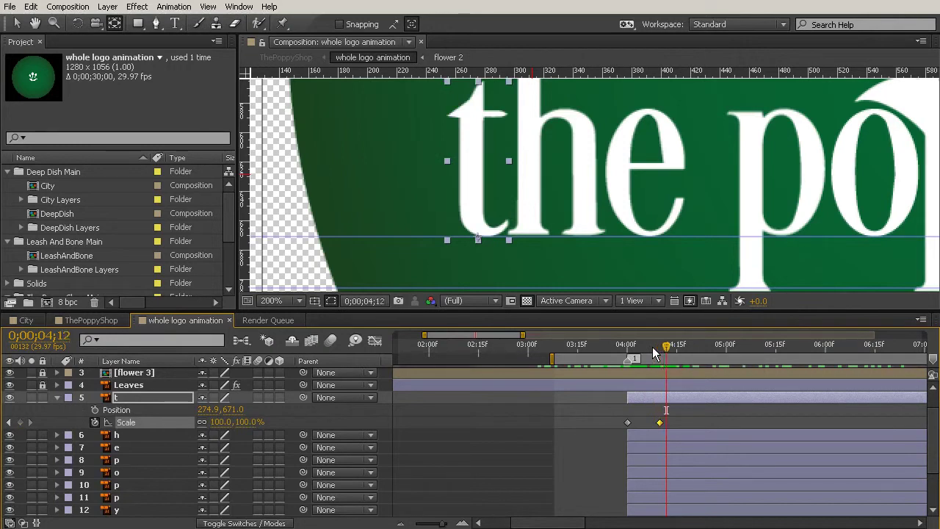
pyautogui.moveTo(659, 422); pyautogui.dragTo(665, 424)
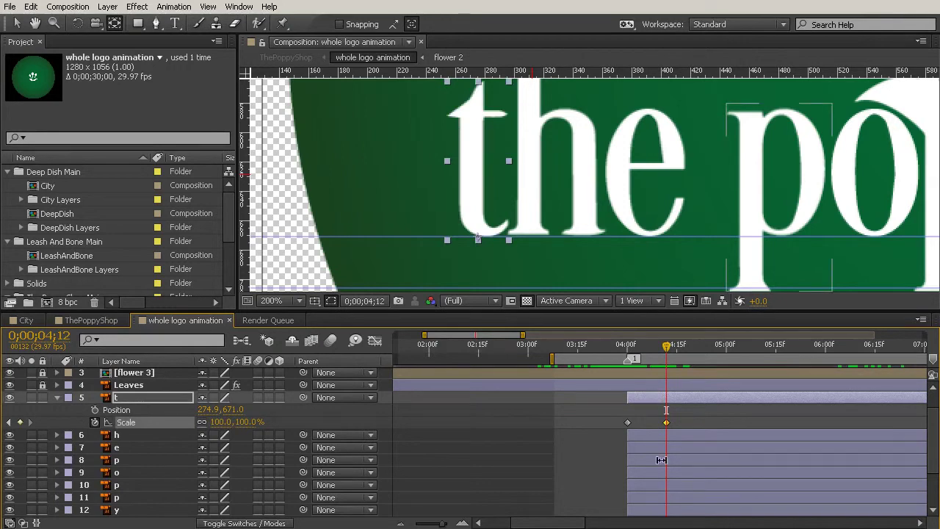
# - Add an overshoot scale keyframe of 105% to the t at 0;00;04;09
pyautogui.press('pageup')
pyautogui.press('pageup')
pyautogui.press('pageup')
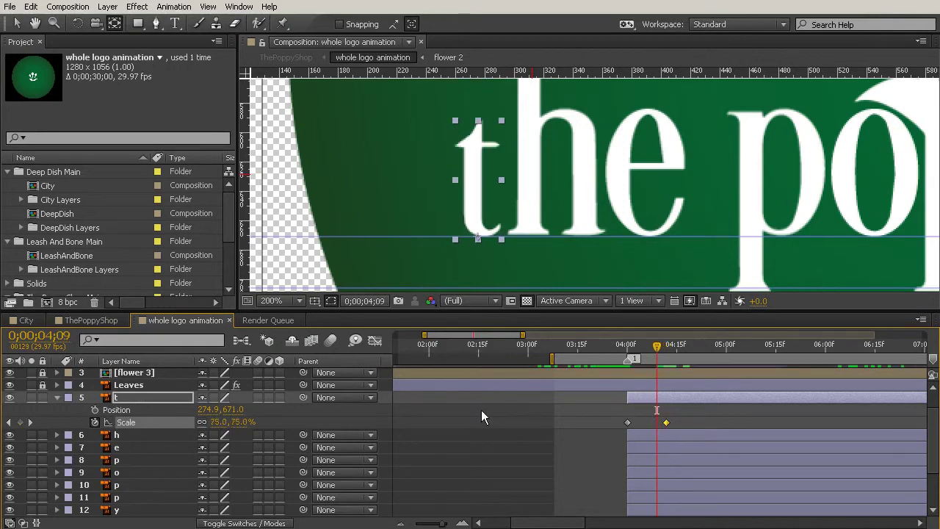
pyautogui.click(222, 422)
pyautogui.write('105')
pyautogui.press('Return')
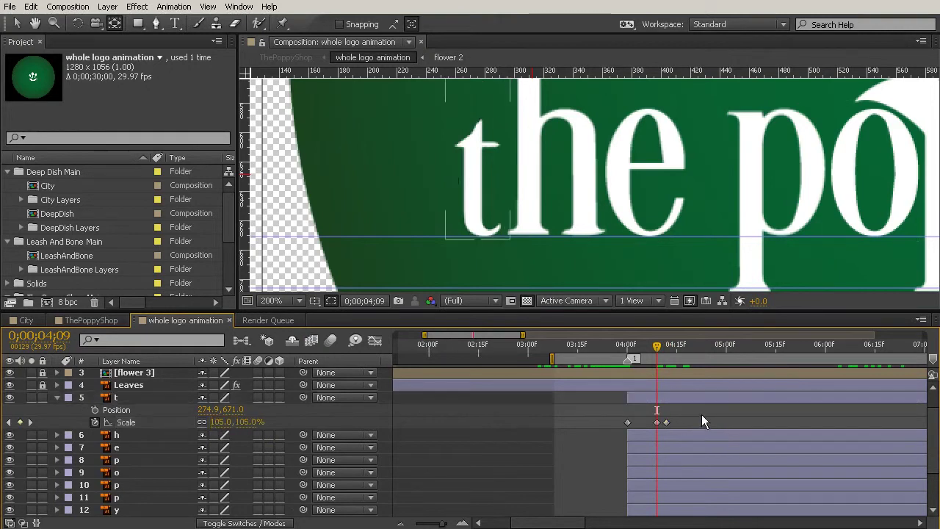
# - Add position keyframes holding the t's current location at 0;00;04;00 and 0;00;04;12
pyautogui.moveTo(618, 348); pyautogui.dragTo(627, 426)
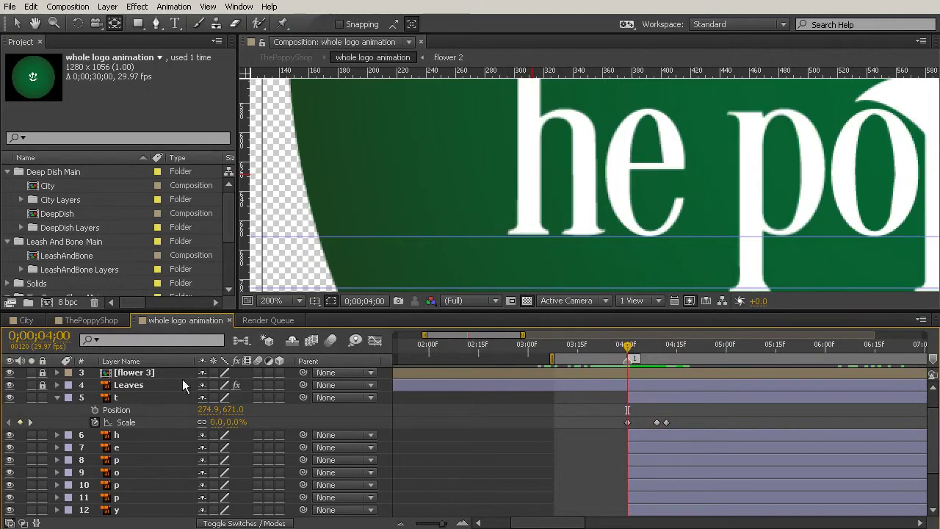
pyautogui.click(94, 410)
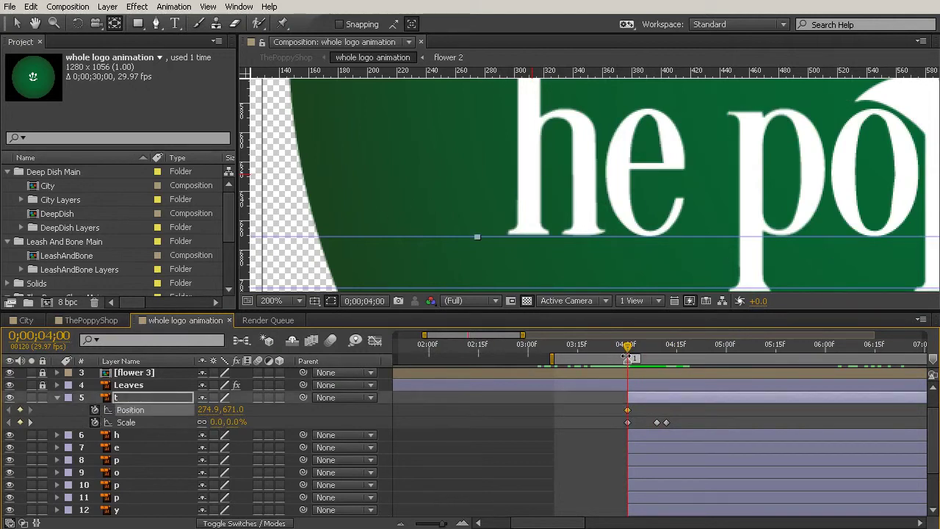
pyautogui.moveTo(632, 356); pyautogui.dragTo(667, 356)
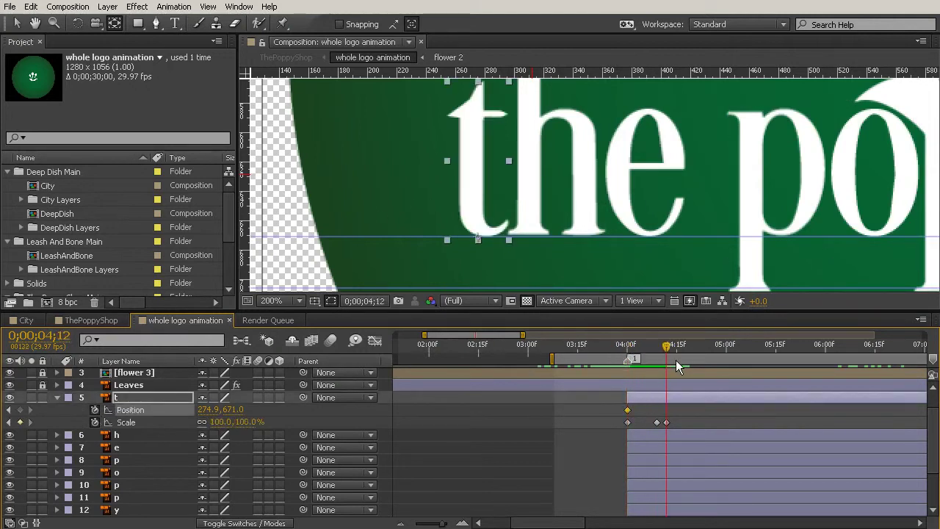
pyautogui.click(20, 410)
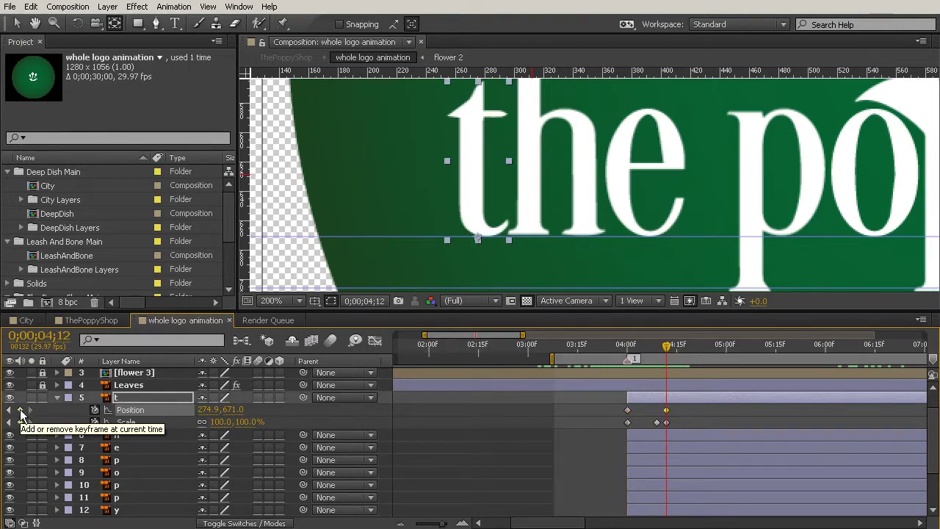
# - At 0;00;04;06, raise the t by 15 pixels to position 274.9, 656.0
pyautogui.click(659, 345)
pyautogui.moveTo(660, 346); pyautogui.dragTo(646, 348)
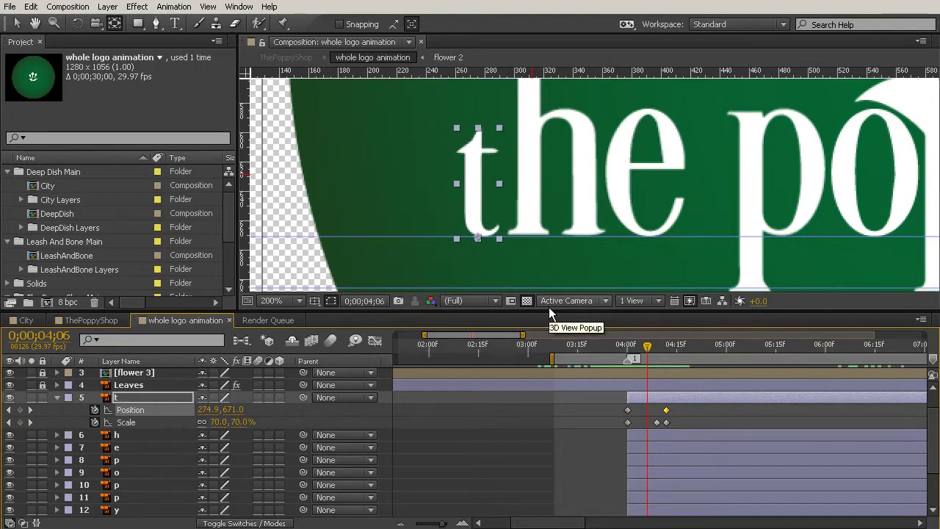
pyautogui.press('Up')
pyautogui.press('Up')
pyautogui.press('Up')
pyautogui.press('Up')
pyautogui.press('Up')
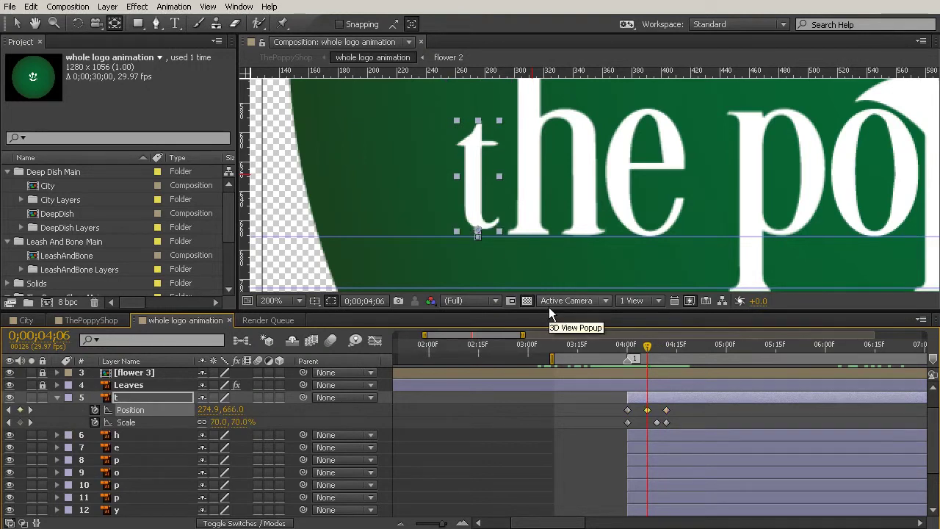
pyautogui.moveTo(649, 342); pyautogui.dragTo(647, 373)
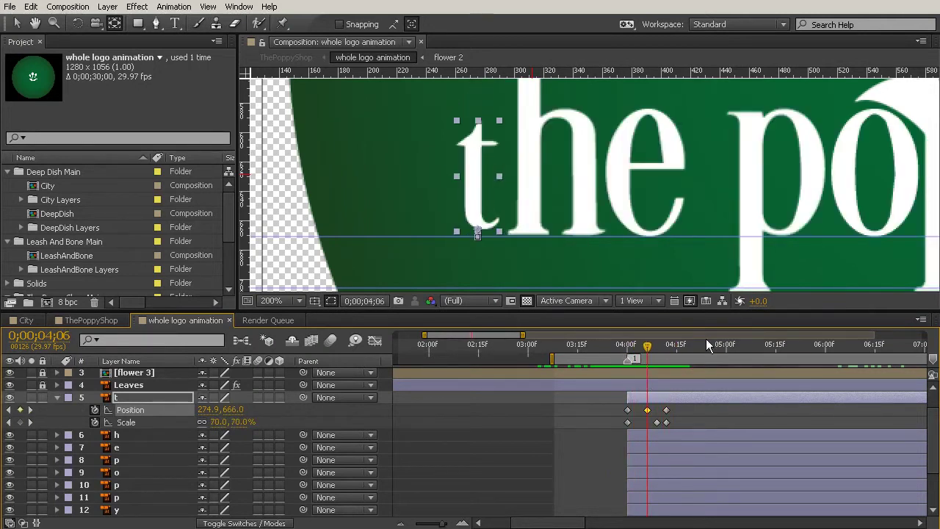
pyautogui.hotkey('shift', 'Up')
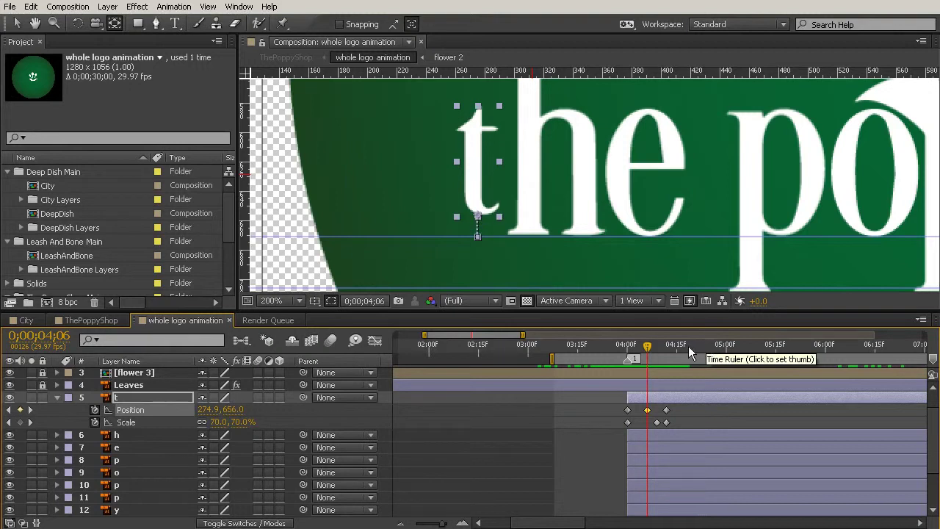
# - Move the t's 105% scale keyframe to 0;00;04;06 and apply Easy Ease to all its position and scale keyframes
pyautogui.moveTo(622, 346); pyautogui.dragTo(646, 423)
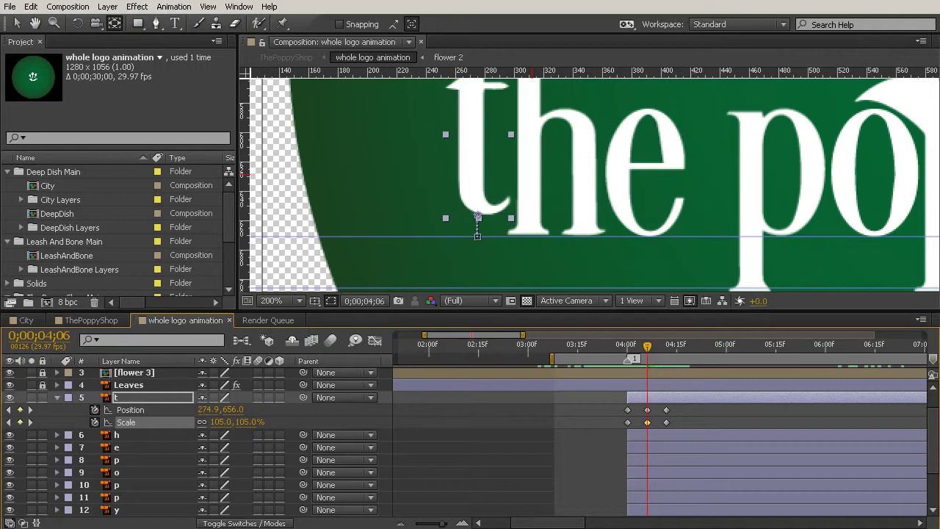
pyautogui.moveTo(623, 351); pyautogui.dragTo(614, 424)
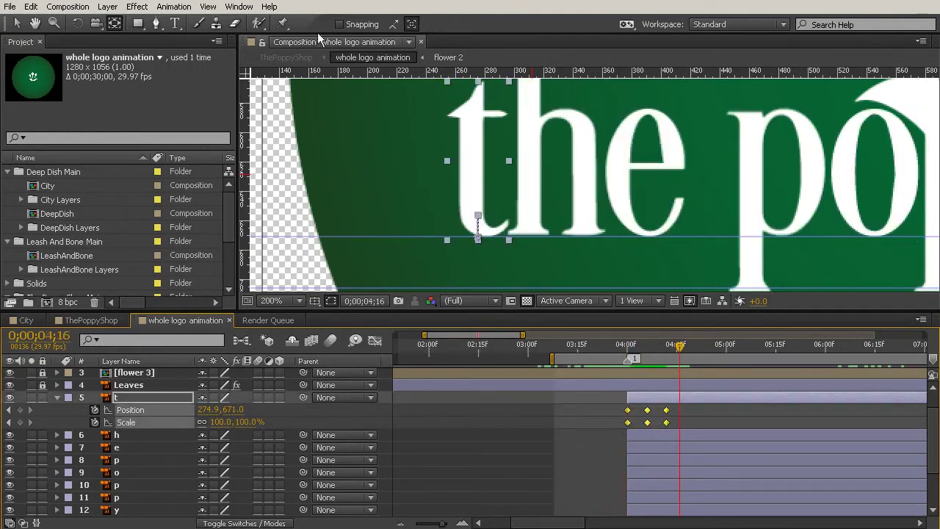
pyautogui.click(174, 7)
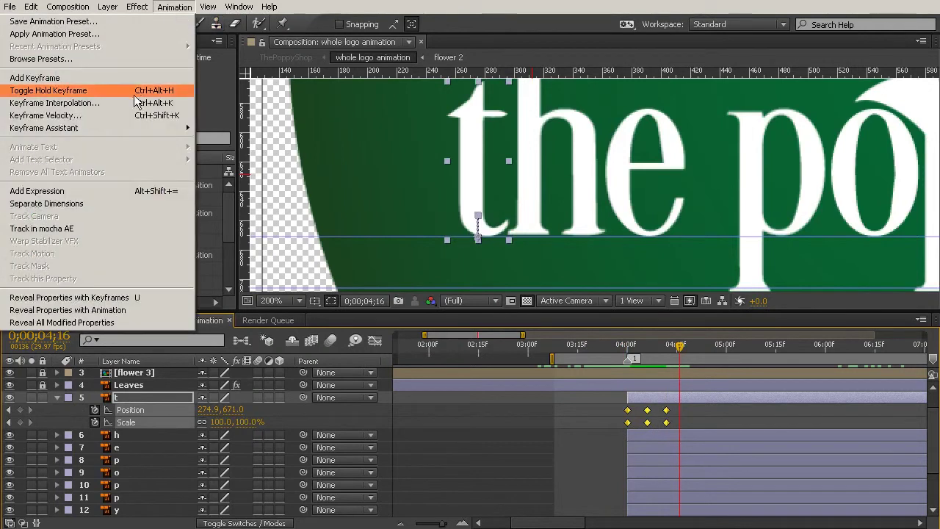
pyautogui.moveTo(129, 123)
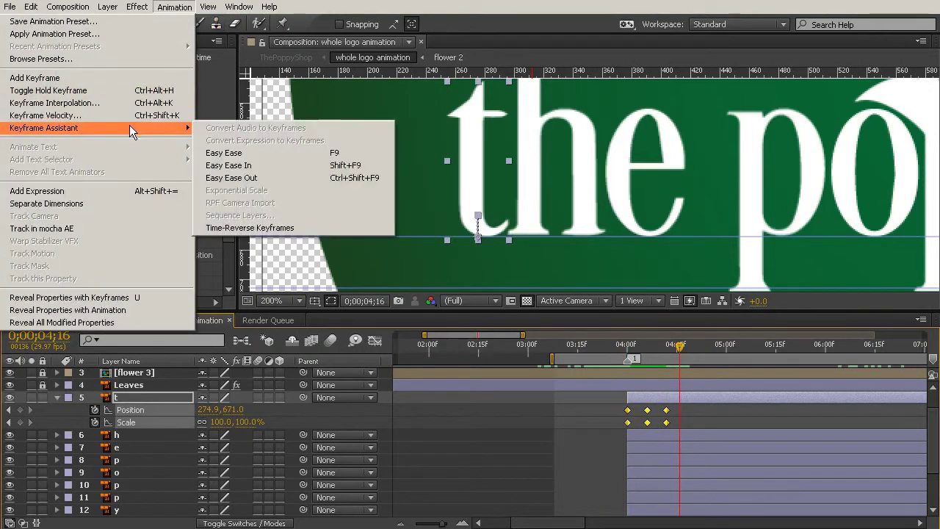
pyautogui.click(212, 154)
# - End the work area at 0;00;04;23 and run a RAM preview of the t's pop-up animation
pyautogui.scroll(-2, 505, 198)
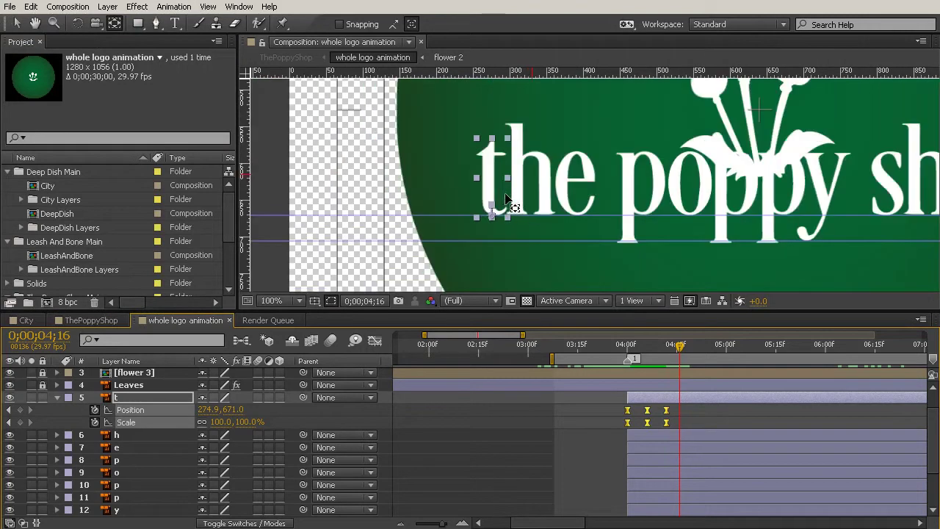
pyautogui.moveTo(629, 354); pyautogui.dragTo(618, 394)
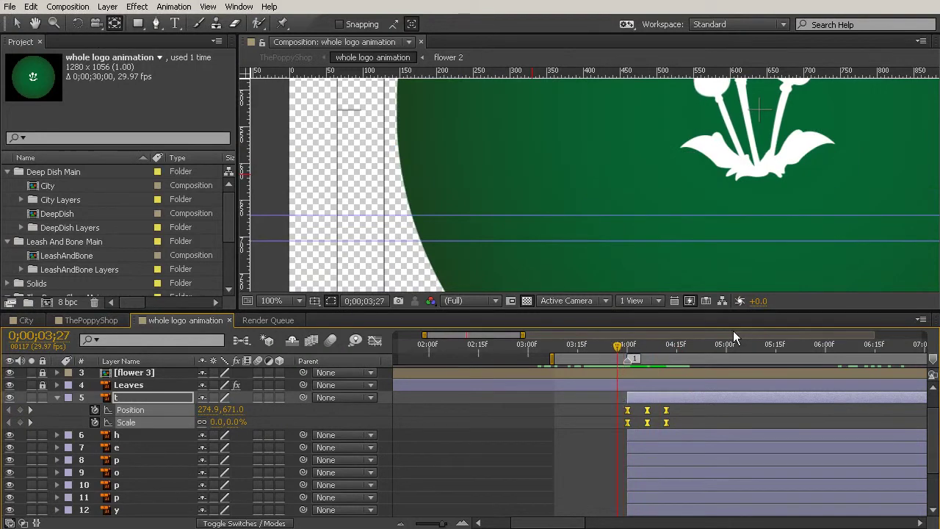
pyautogui.click(702, 345)
pyautogui.press('n')
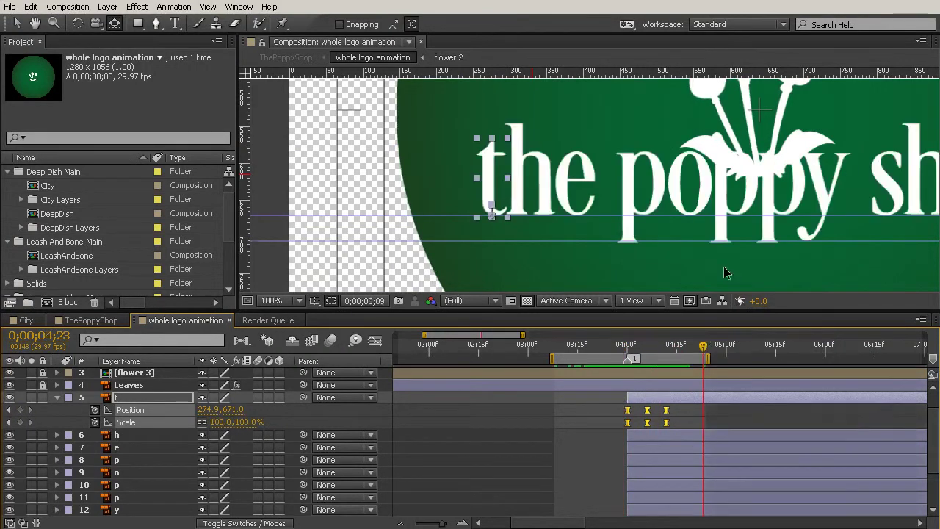
pyautogui.press('KP_0')
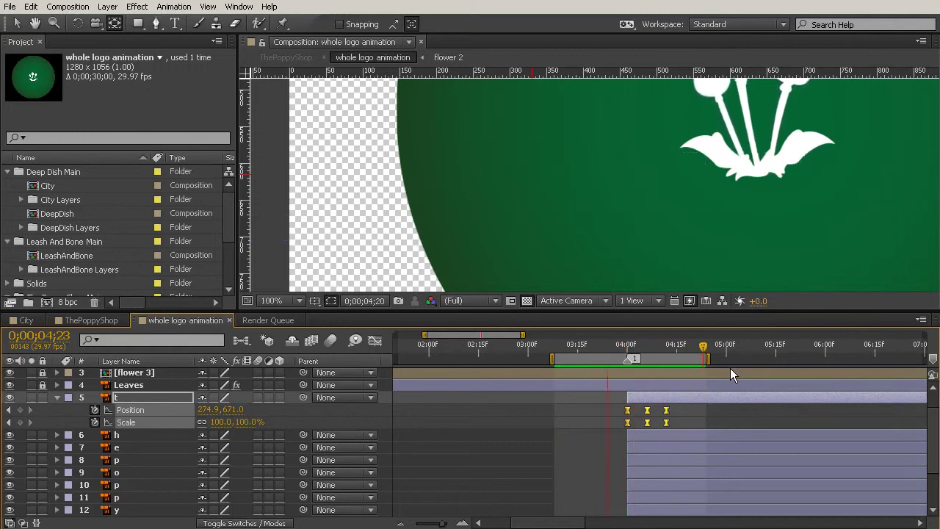
pyautogui.click(736, 411)
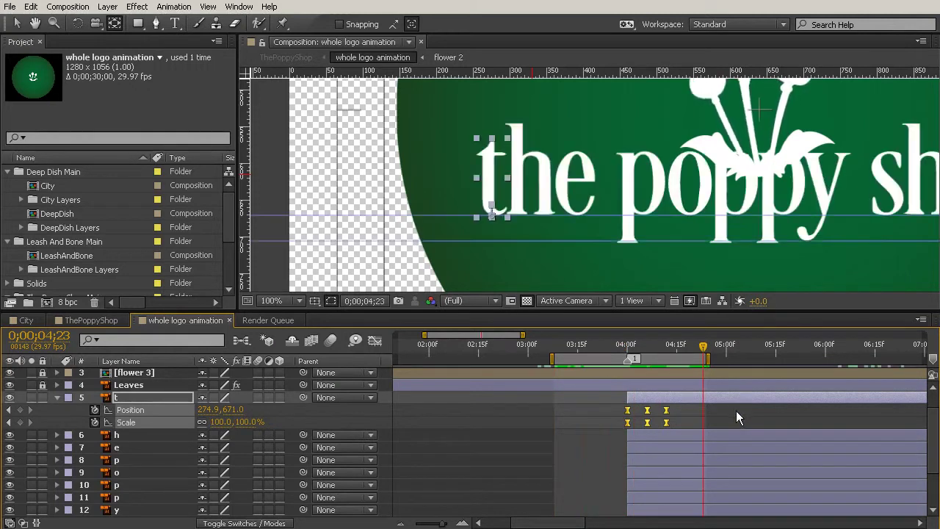
# - Try to copy the t's position and scale keyframes onto the h layer at 0;00;04;00, and undo the paste
pyautogui.click(626, 345)
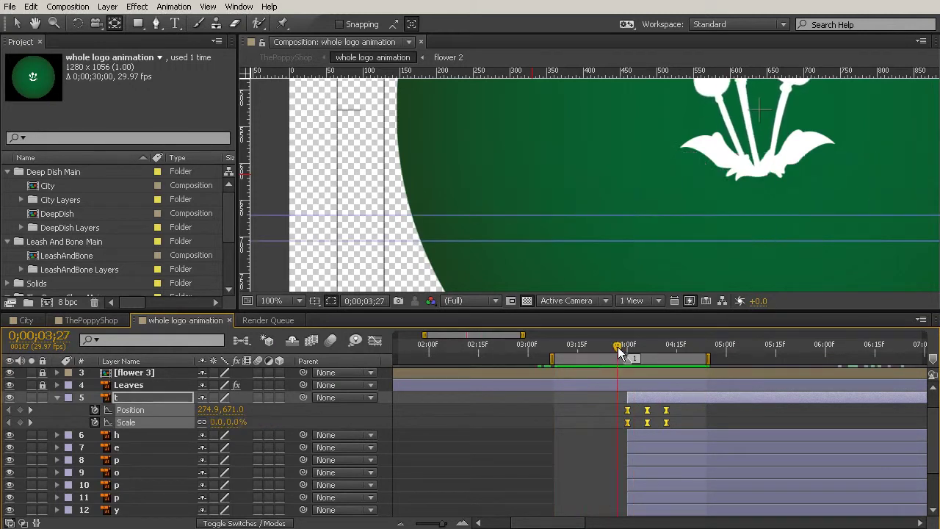
pyautogui.click(16, 24)
pyautogui.moveTo(710, 406); pyautogui.dragTo(589, 422)
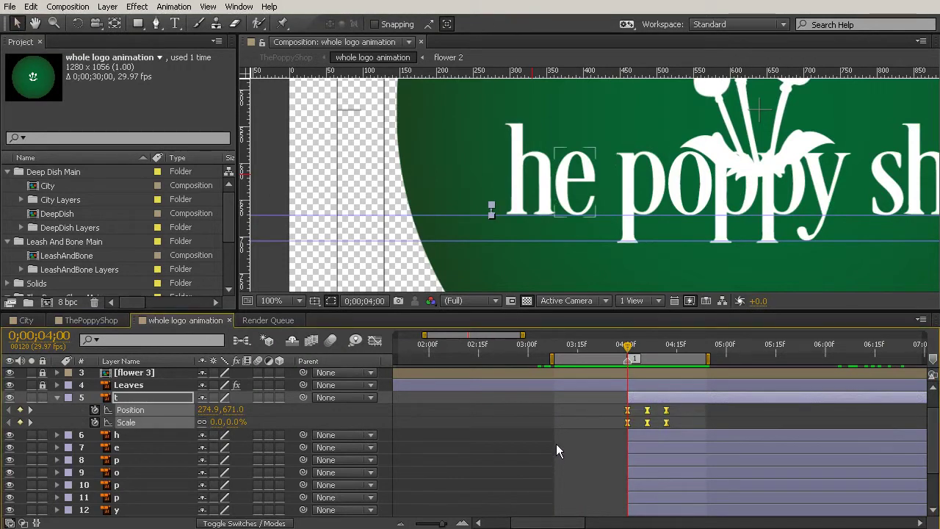
pyautogui.click(662, 434)
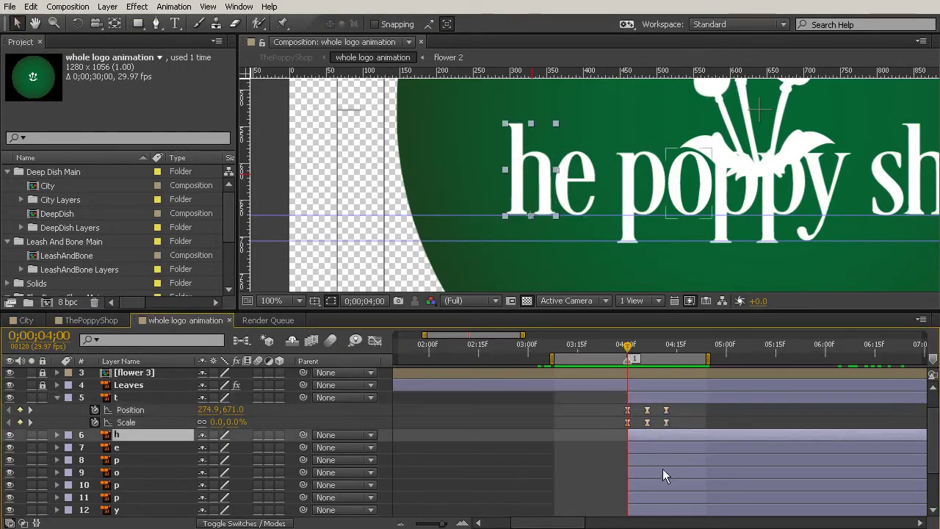
pyautogui.moveTo(628, 347); pyautogui.dragTo(681, 446)
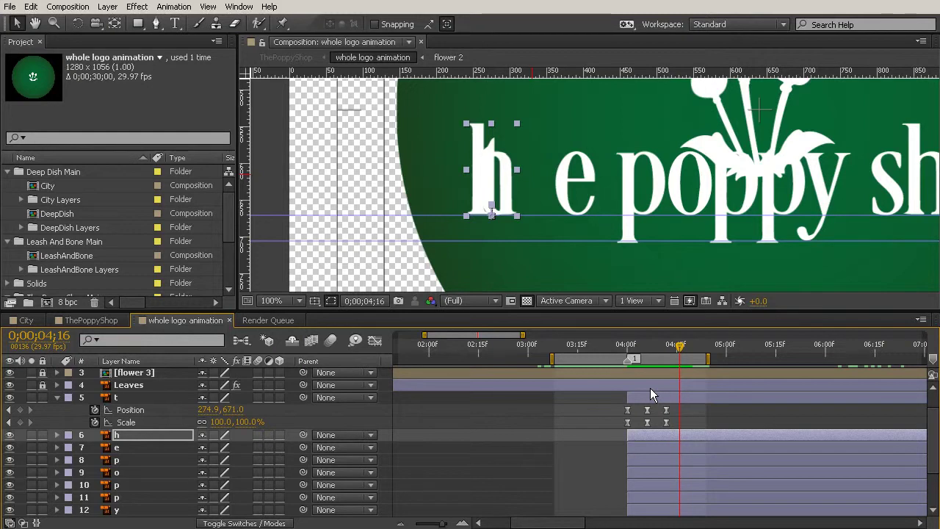
pyautogui.hotkey('ctrl', 'z')
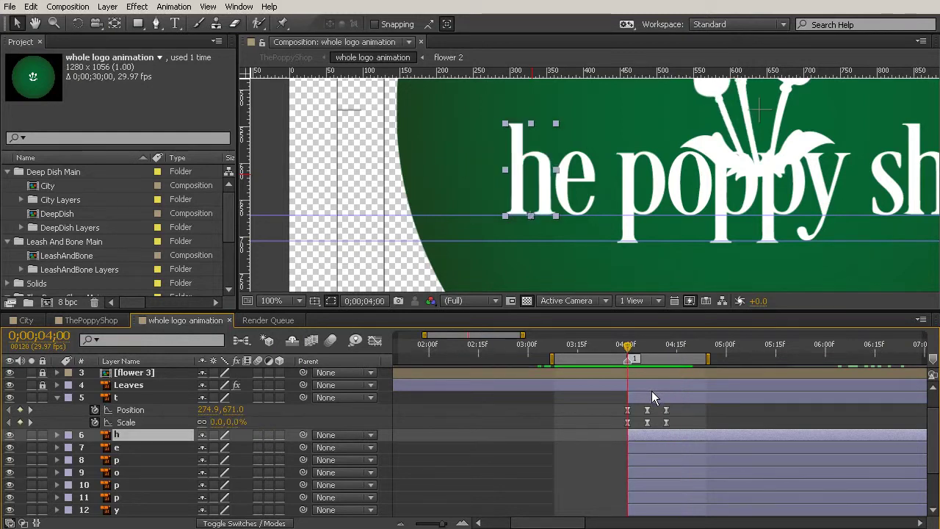
# - Separate the t layer's Position into X and Y dimensions in the Graph Editor, then return to the layer bar view
pyautogui.click(675, 345)
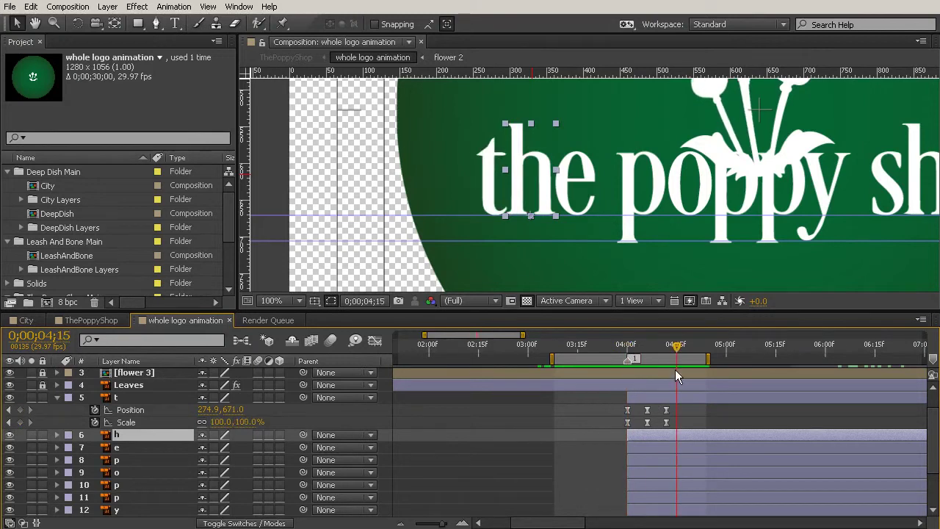
pyautogui.click(143, 397)
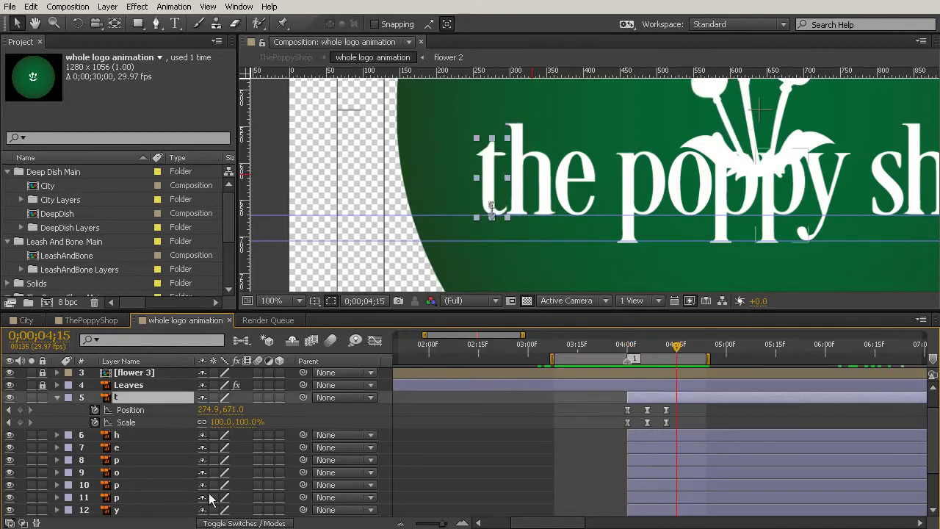
pyautogui.click(374, 341)
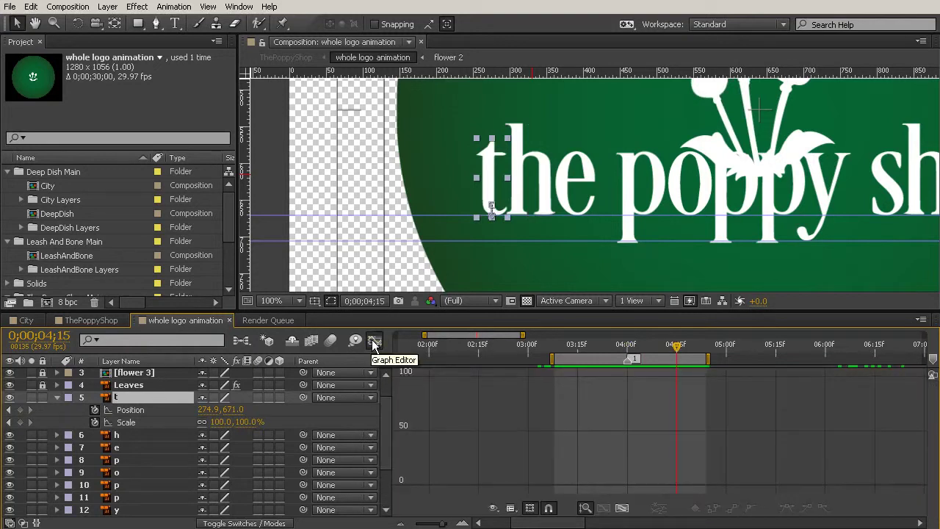
pyautogui.click(132, 411)
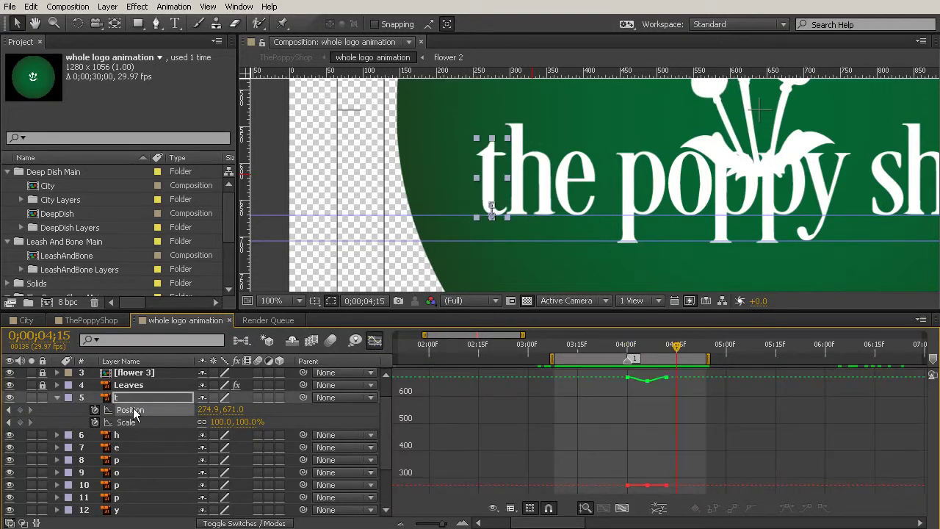
pyautogui.click(658, 508)
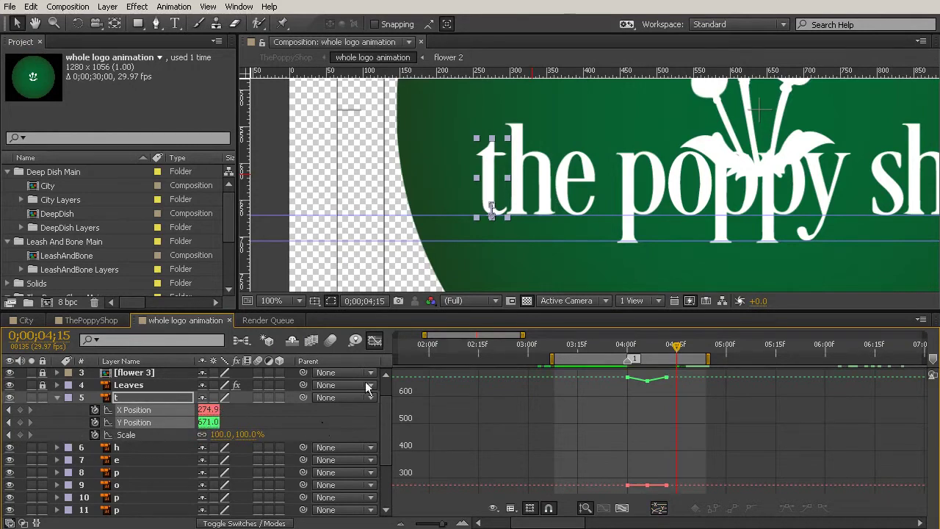
pyautogui.click(373, 342)
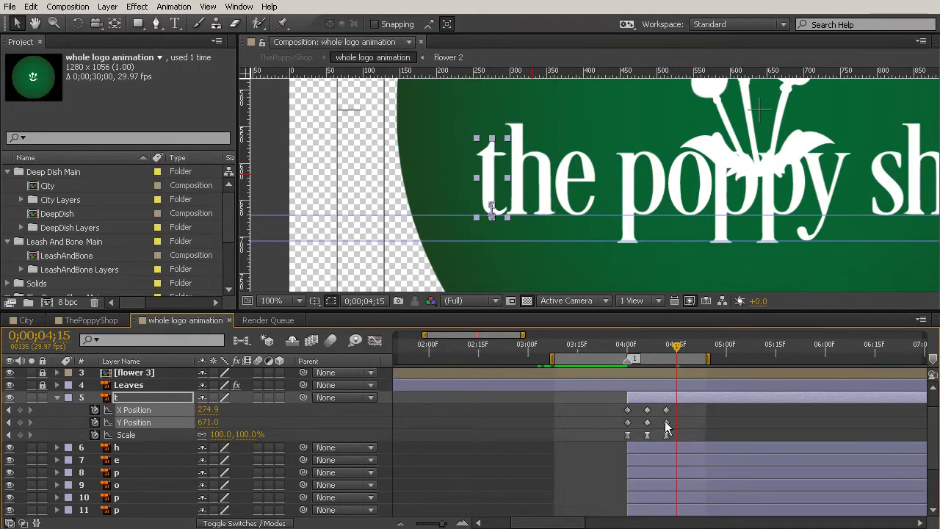
# - Remove all X Position keyframes from the t layer by turning off that property's animation
pyautogui.moveTo(647, 410)
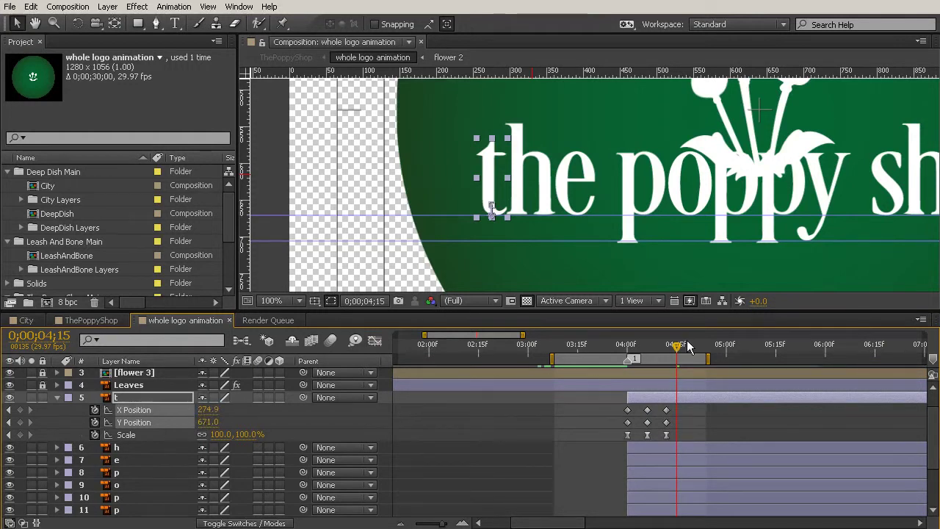
pyautogui.moveTo(676, 349); pyautogui.dragTo(675, 409)
pyautogui.click(64, 412)
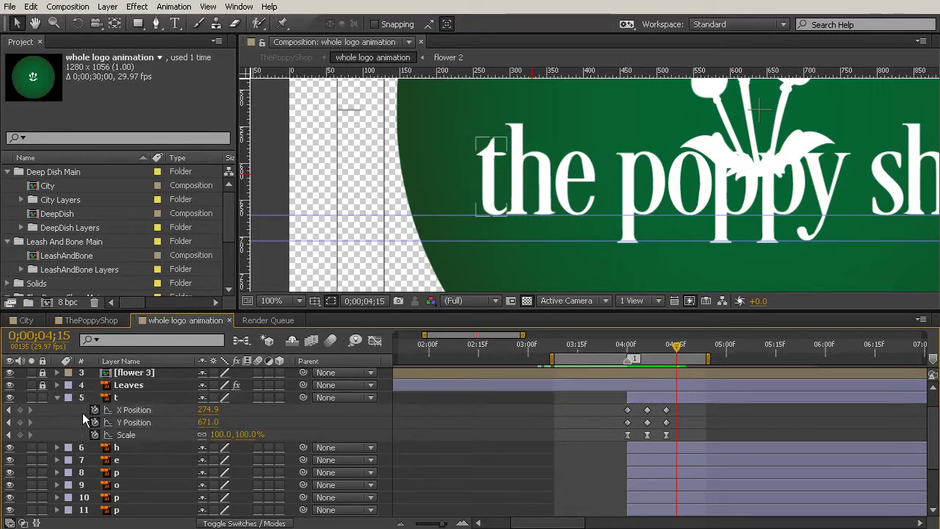
pyautogui.click(136, 409)
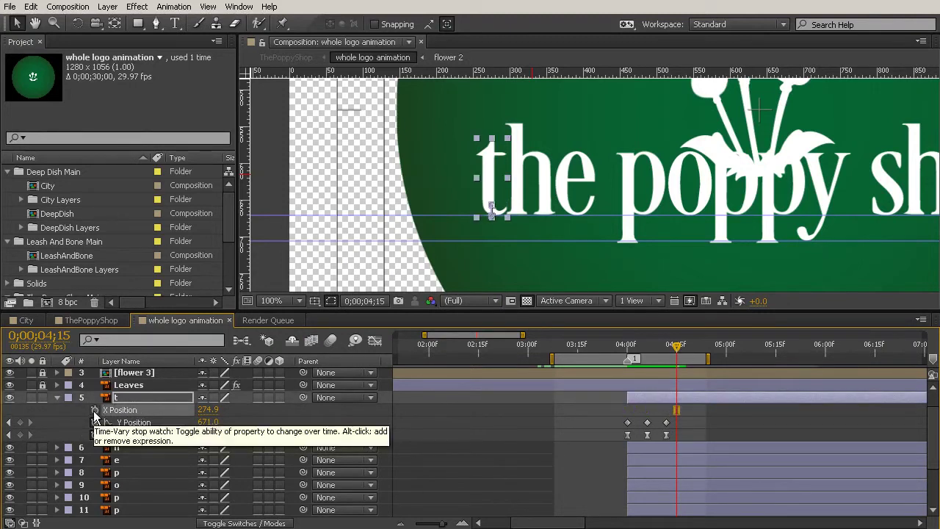
pyautogui.click(95, 410)
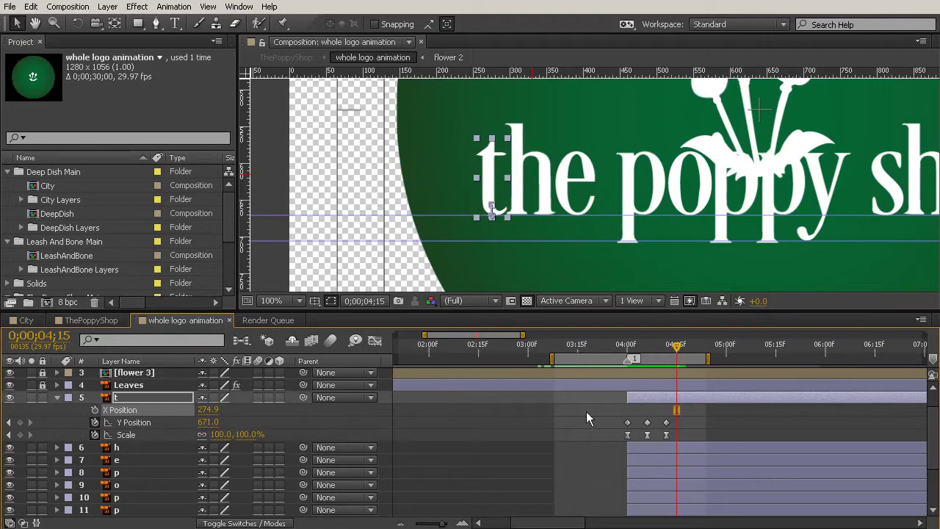
# - Copy the t's Y Position and Scale keyframes onto the h layer at 0;00;04;00 and reveal the pasted keyframes
pyautogui.moveTo(626, 345); pyautogui.dragTo(678, 399)
pyautogui.click(624, 345)
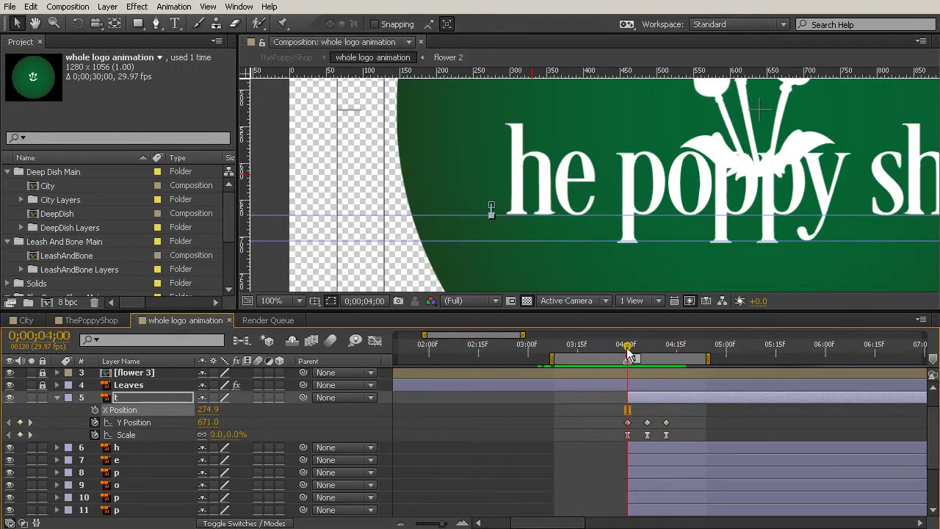
pyautogui.click(131, 422)
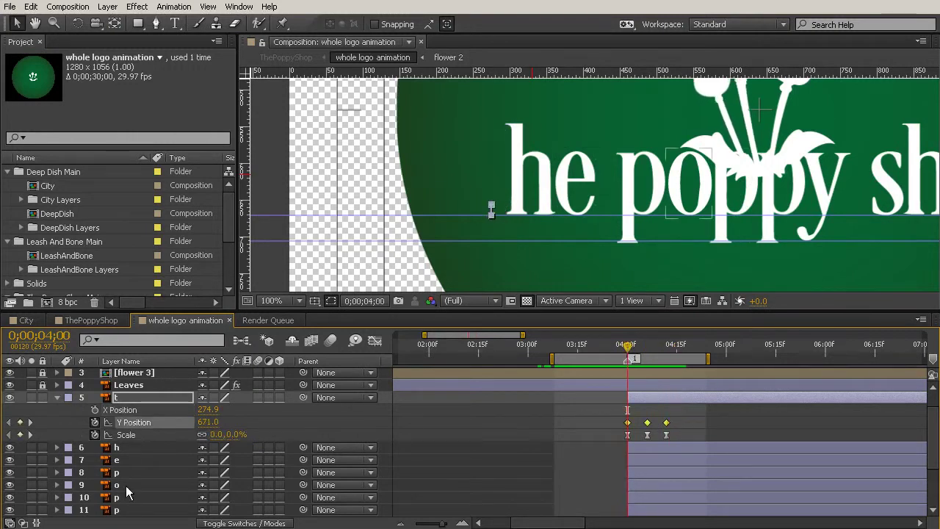
pyautogui.keyDown('shift'); pyautogui.click(129, 437); pyautogui.keyUp('shift')
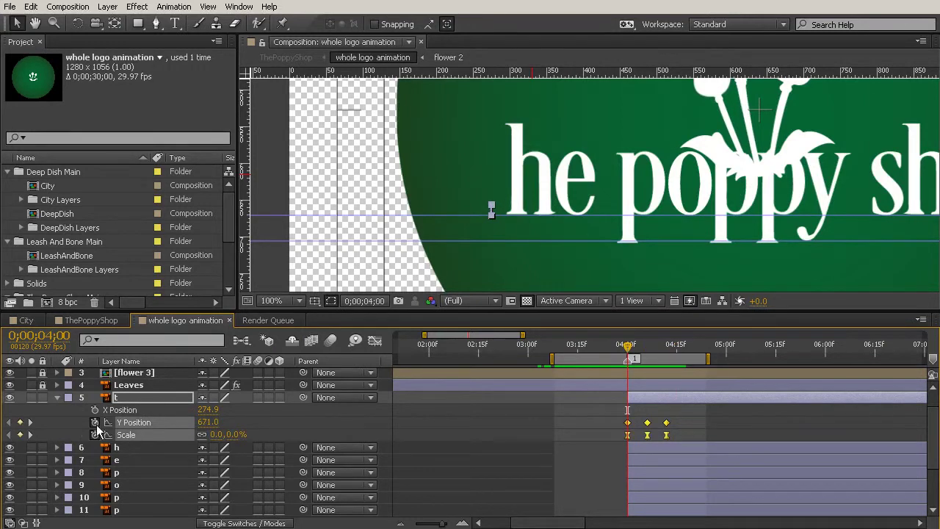
pyautogui.click(649, 447)
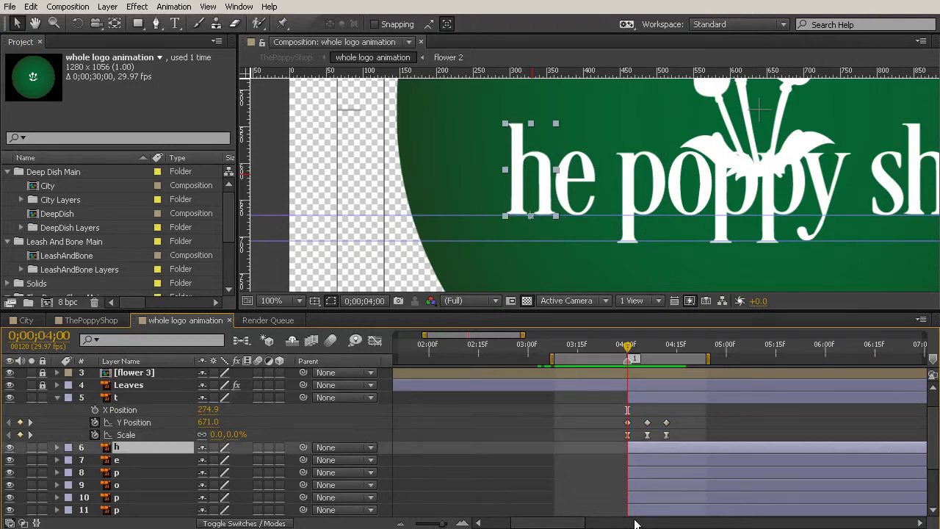
pyautogui.hotkey('ctrl', 'v')
pyautogui.moveTo(626, 345); pyautogui.dragTo(674, 423)
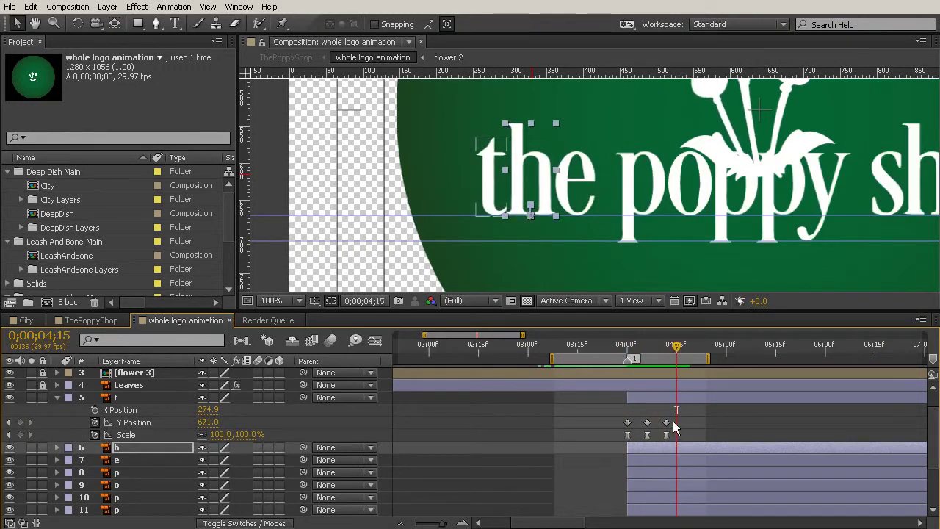
pyautogui.hotkey('ctrl', 'v')
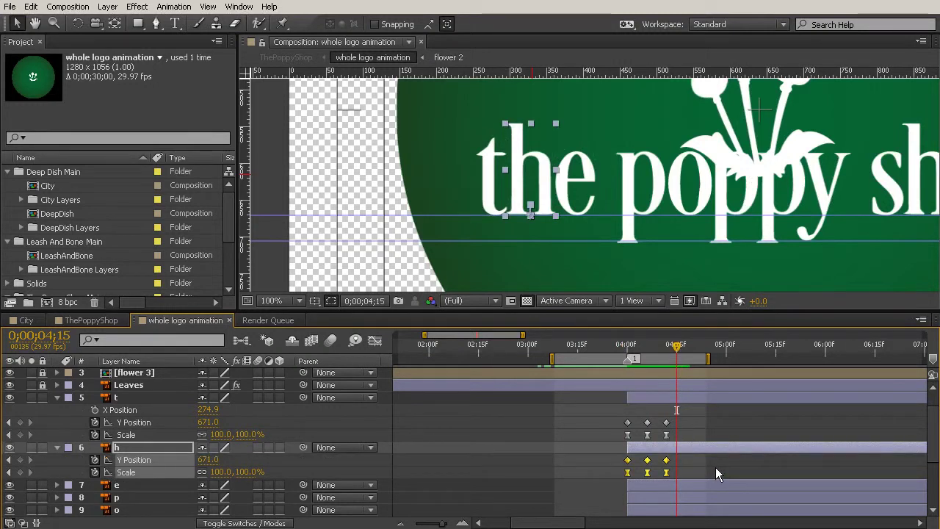
# - Shift the h's Y Position and Scale keyframes two frames so they start at 0;00;04;02, and scrub through the motion
pyautogui.click(625, 342)
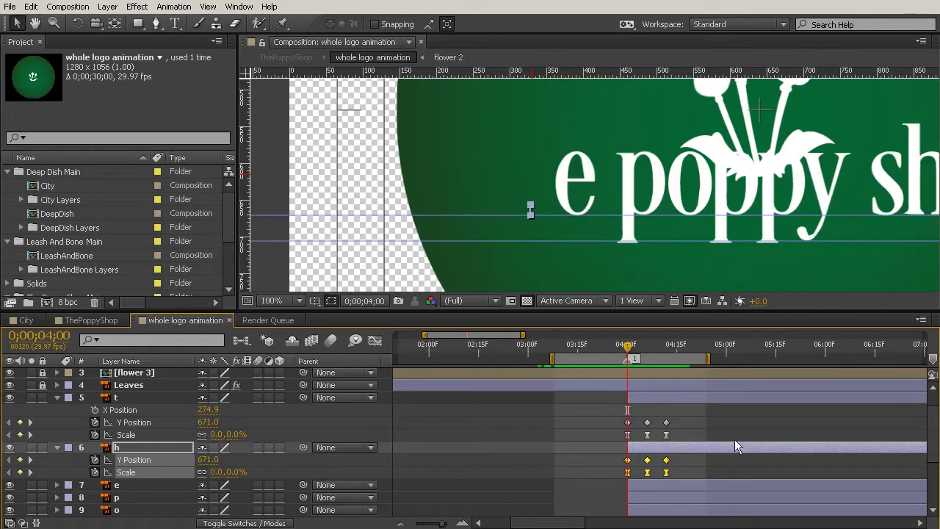
pyautogui.press('pagedown')
pyautogui.press('pagedown')
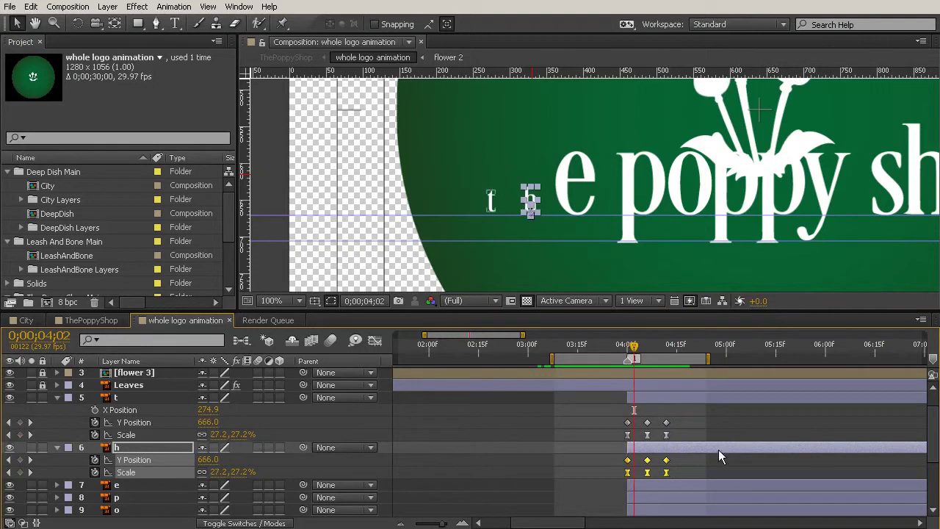
pyautogui.moveTo(670, 463); pyautogui.dragTo(677, 462)
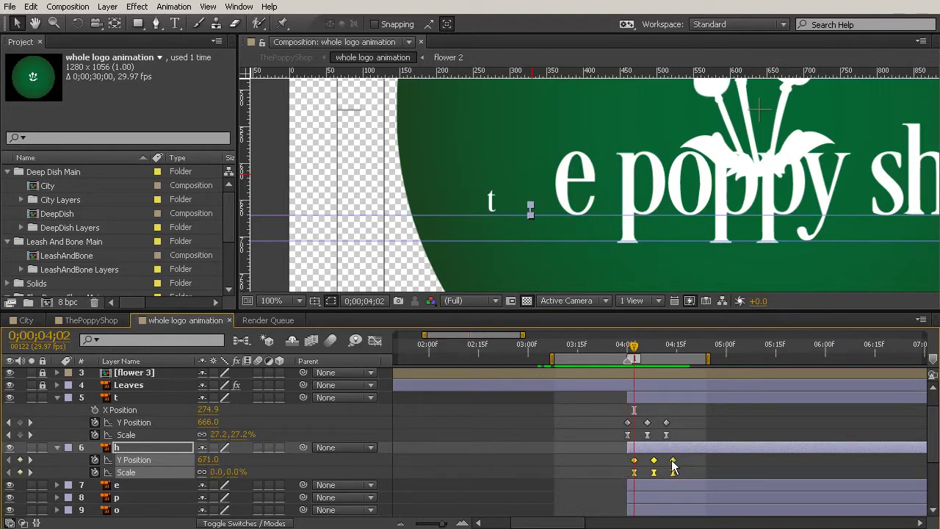
pyautogui.moveTo(609, 353); pyautogui.dragTo(614, 425)
# - Apply Easy Ease to all Y Position keyframes of the t and h layers
pyautogui.click(700, 474)
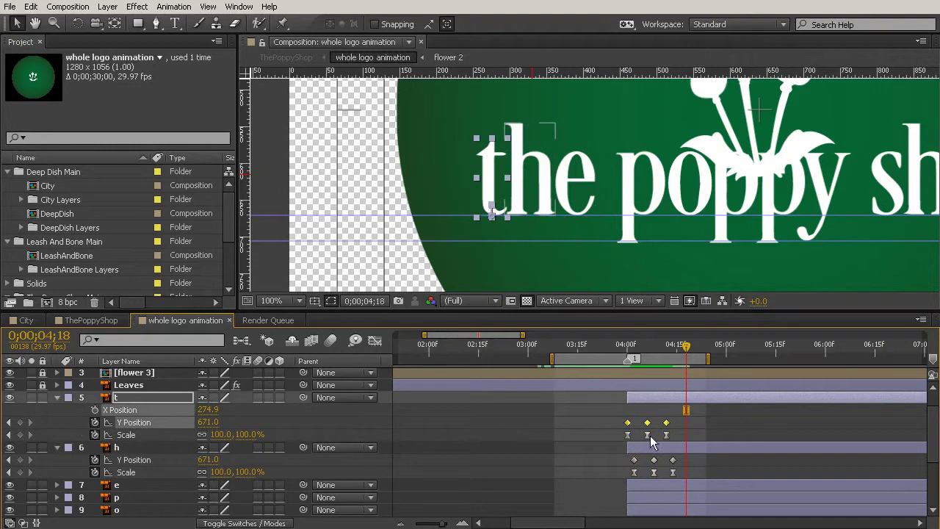
pyautogui.press('F9')
pyautogui.click(699, 450)
pyautogui.moveTo(616, 476); pyautogui.dragTo(681, 454)
pyautogui.click(168, 9)
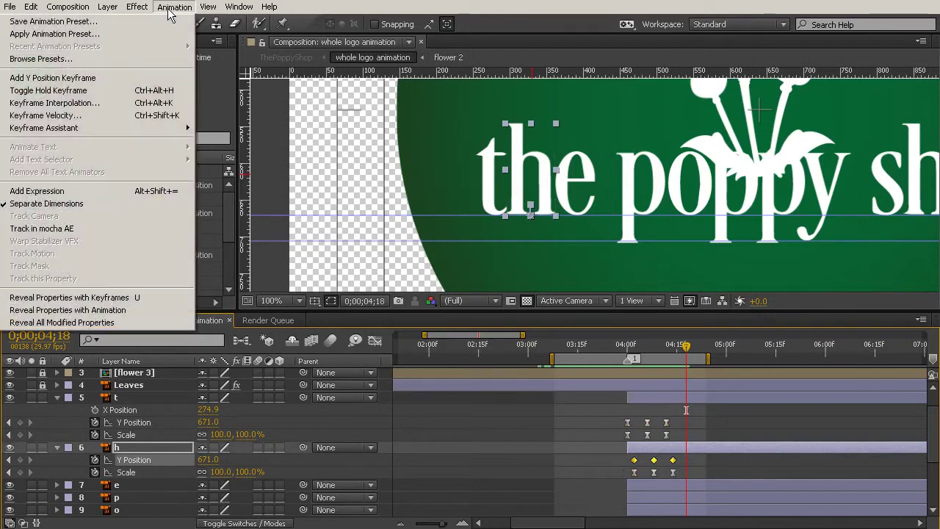
pyautogui.moveTo(84, 134)
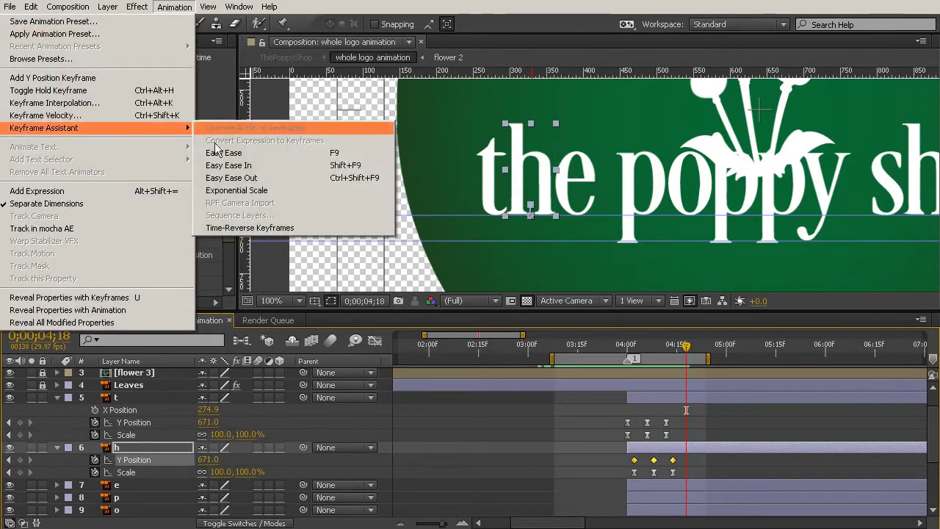
pyautogui.click(221, 153)
# - Review the eased t and h pop-up motion frame by frame, starting just before 0;00;04;00
pyautogui.click(609, 342)
pyautogui.press('space')
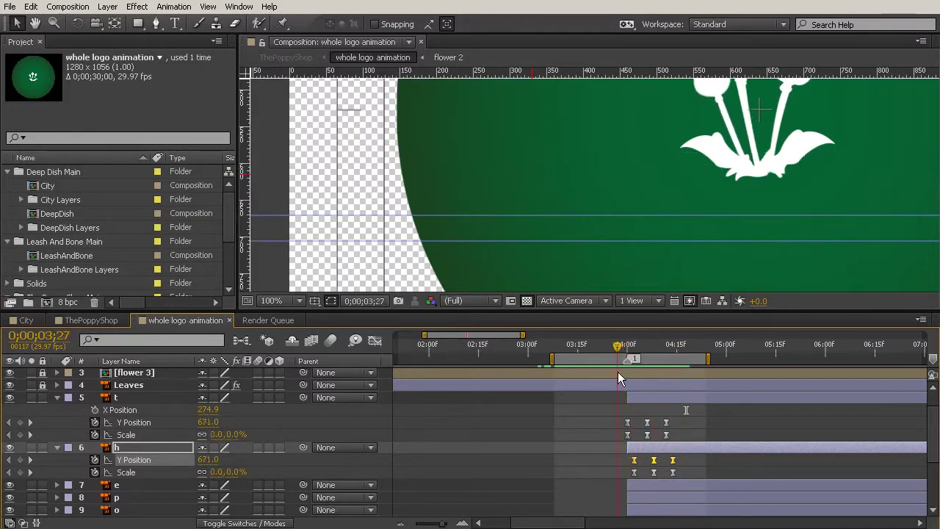
pyautogui.press('pagedown')
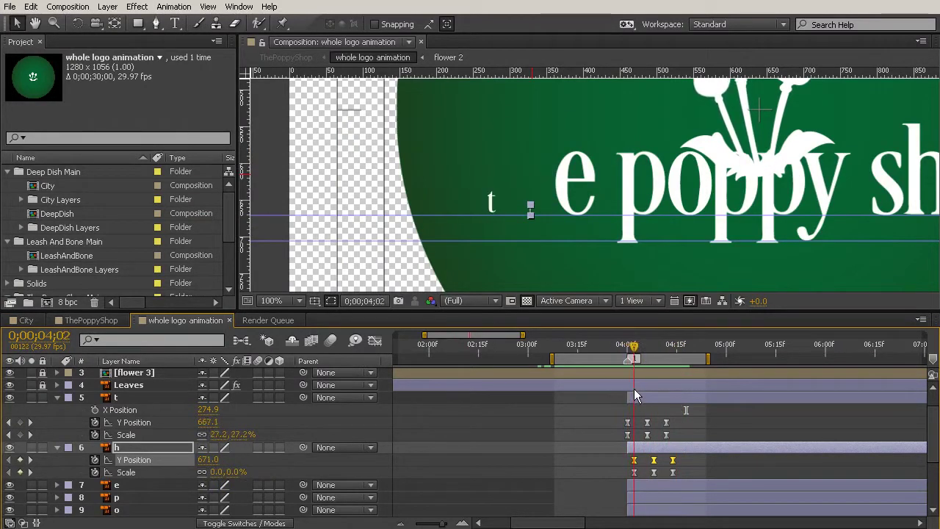